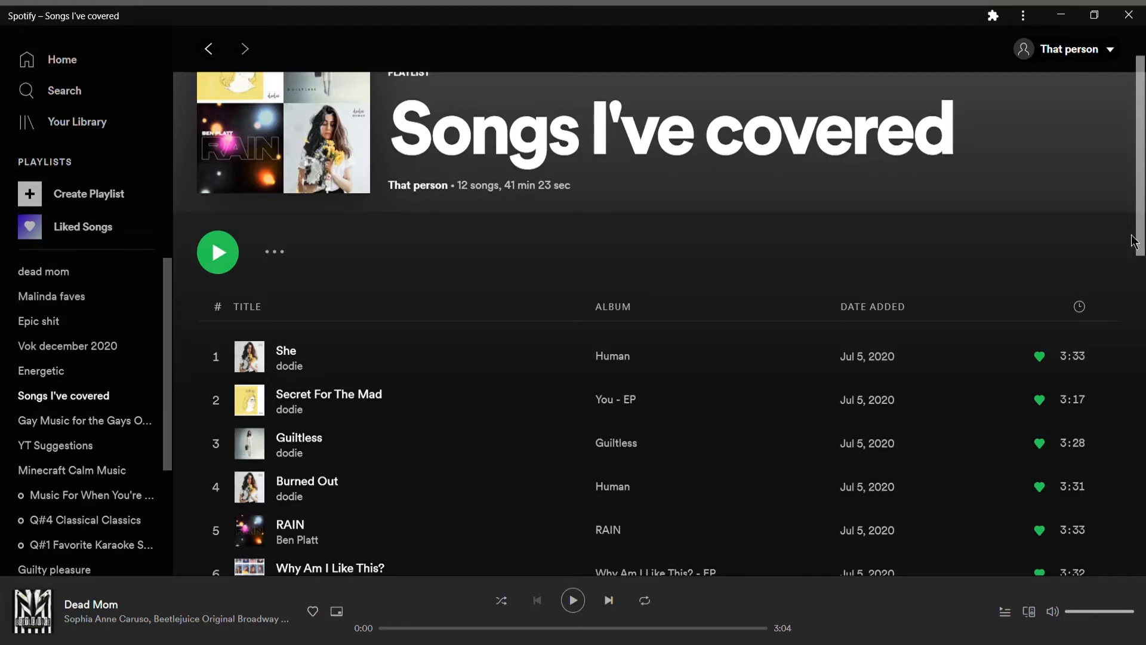
scroll(1134, 241, "down", 2)
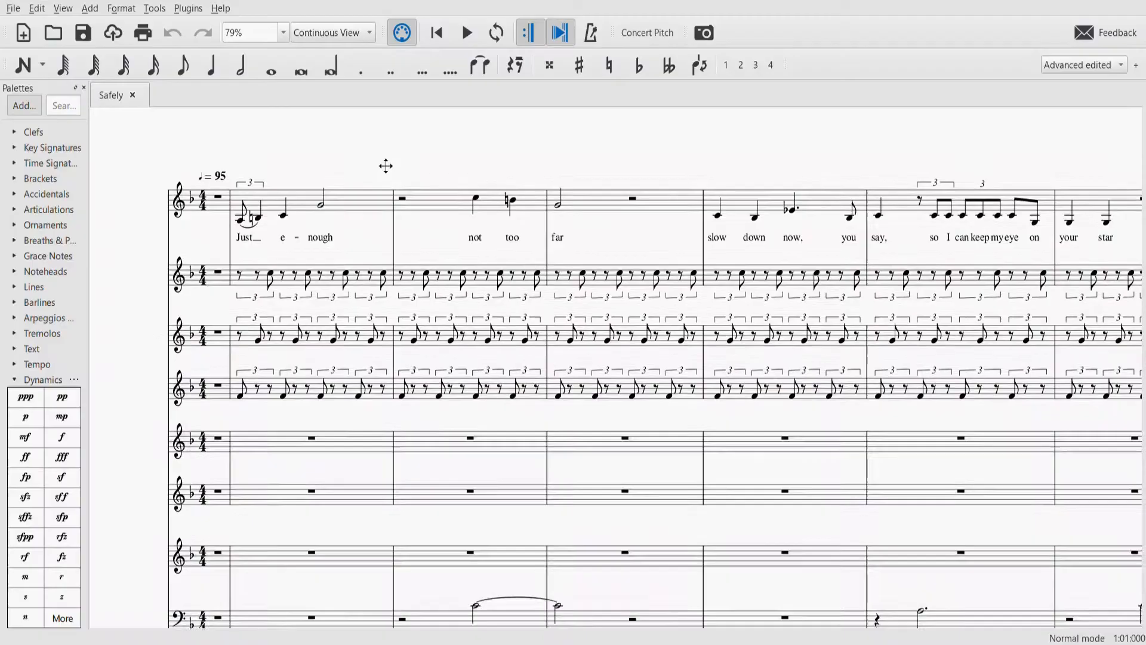
scroll(382, 161, "down", 1)
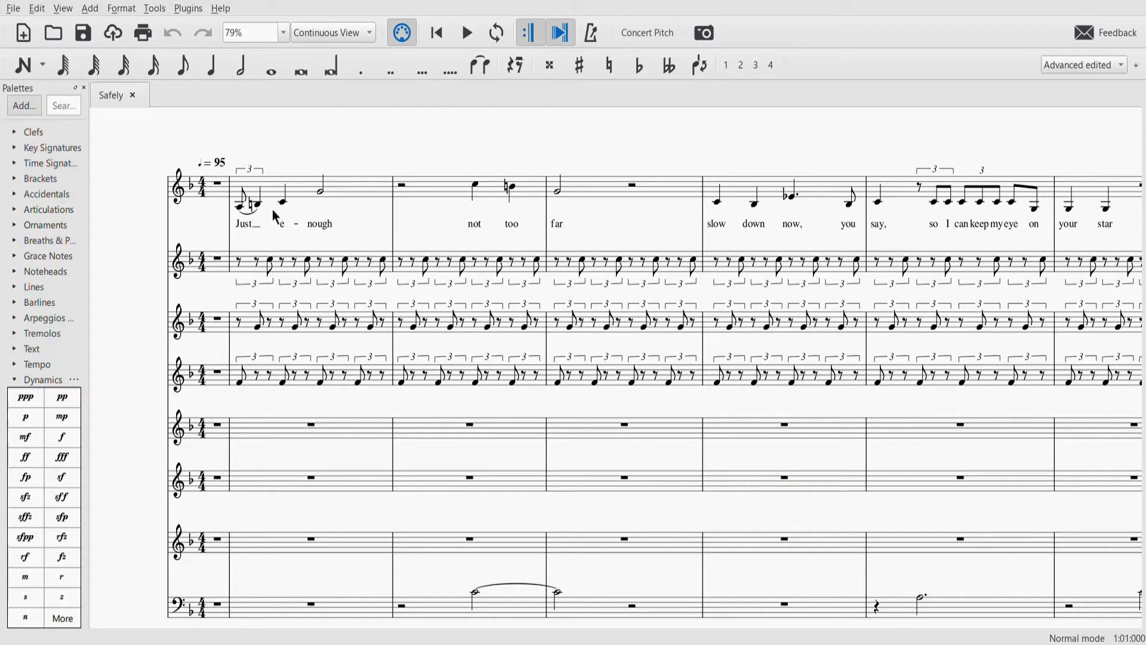
- Look through the Safely score, examining the lyric melody, the triplet accompaniment staves, the lower parts and the Swing section
scroll(428, 188, "right", 3)
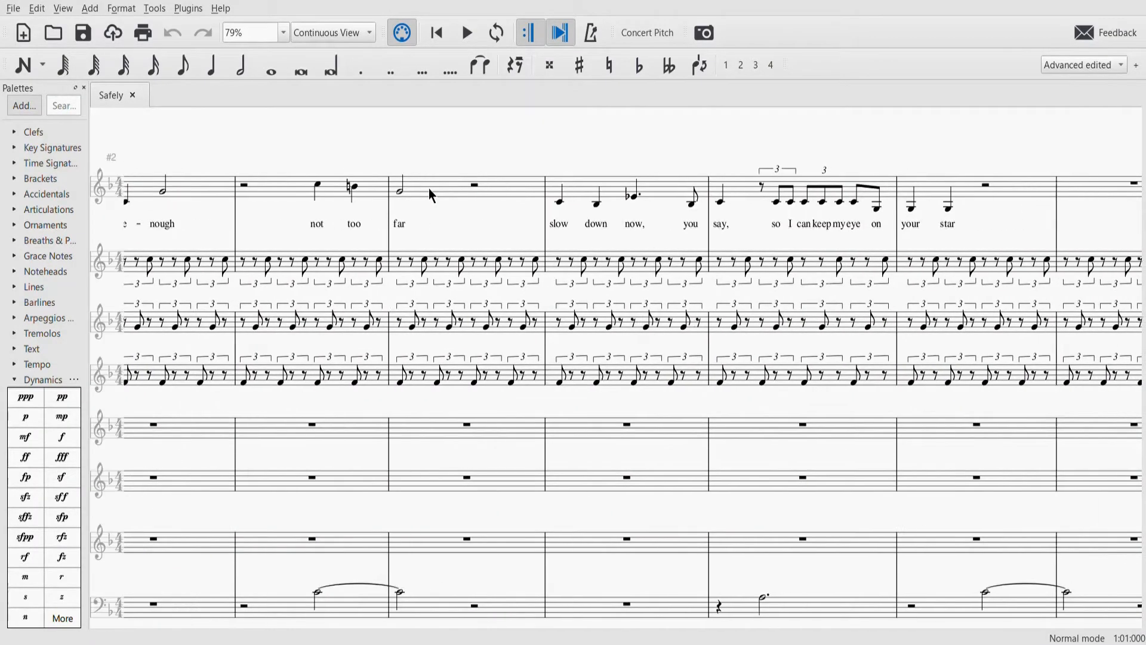
scroll(429, 188, "left", 2)
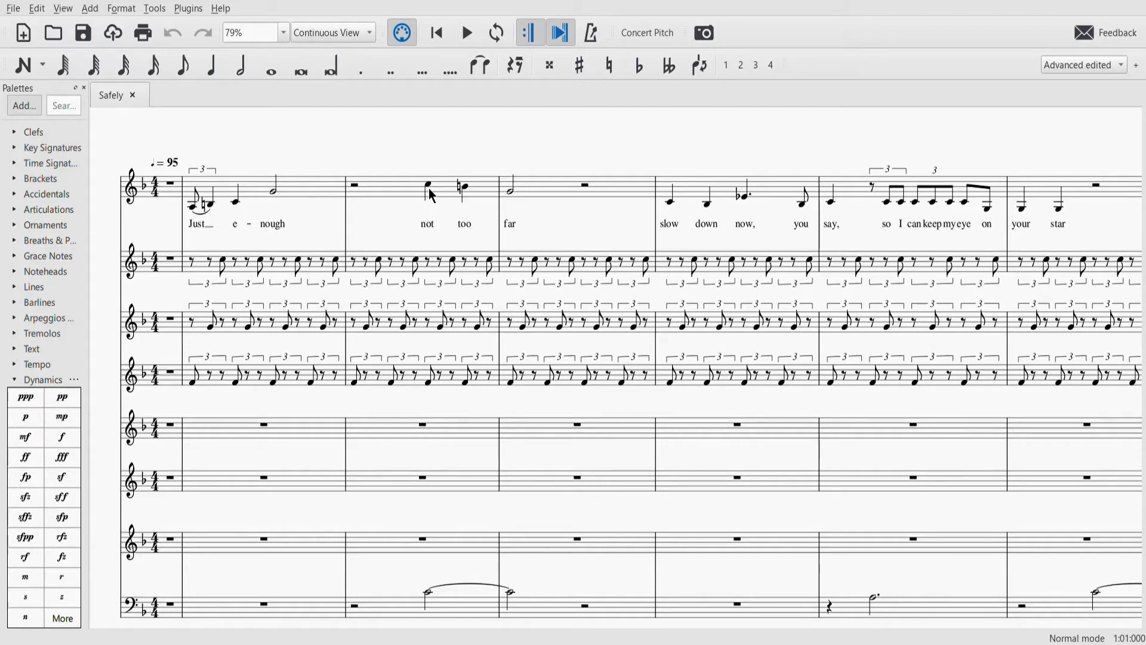
scroll(496, 142, "right", 3)
scroll(497, 142, "right", 6)
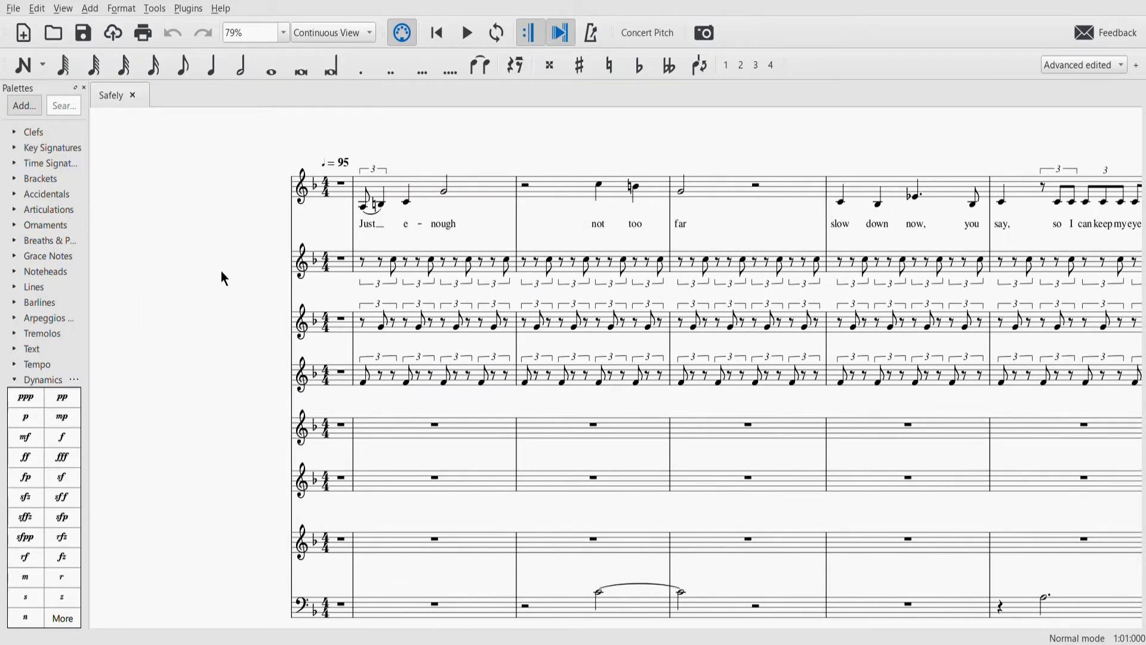
scroll(221, 271, "down", 2)
scroll(220, 271, "down", 3)
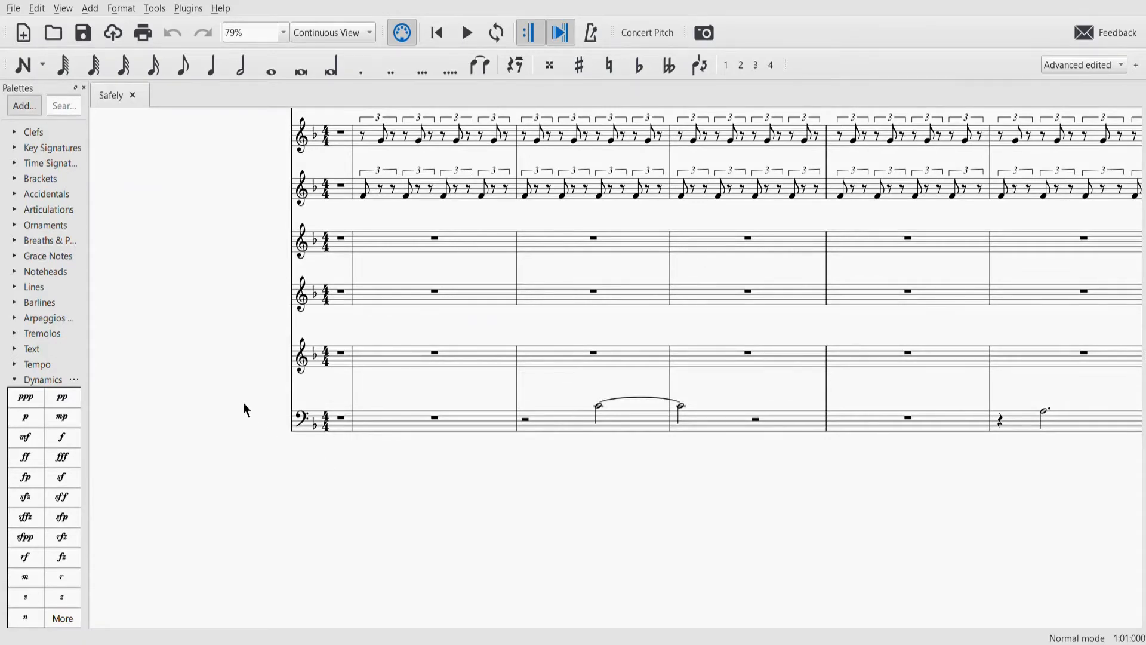
scroll(245, 410, "up", 5)
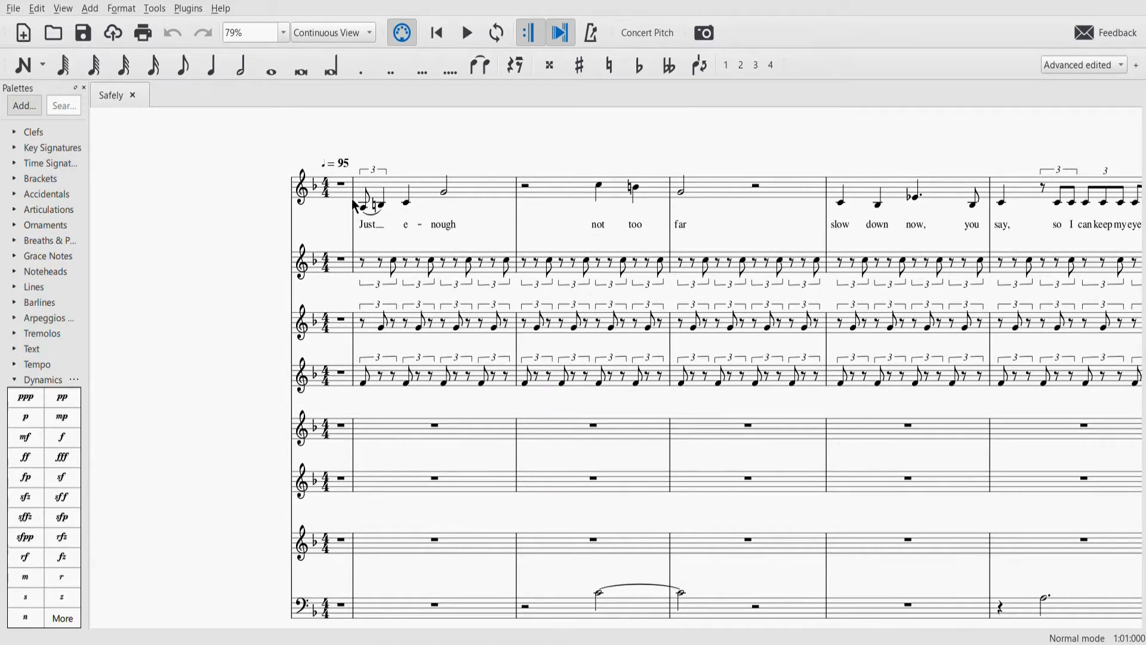
scroll(267, 356, "down", 1)
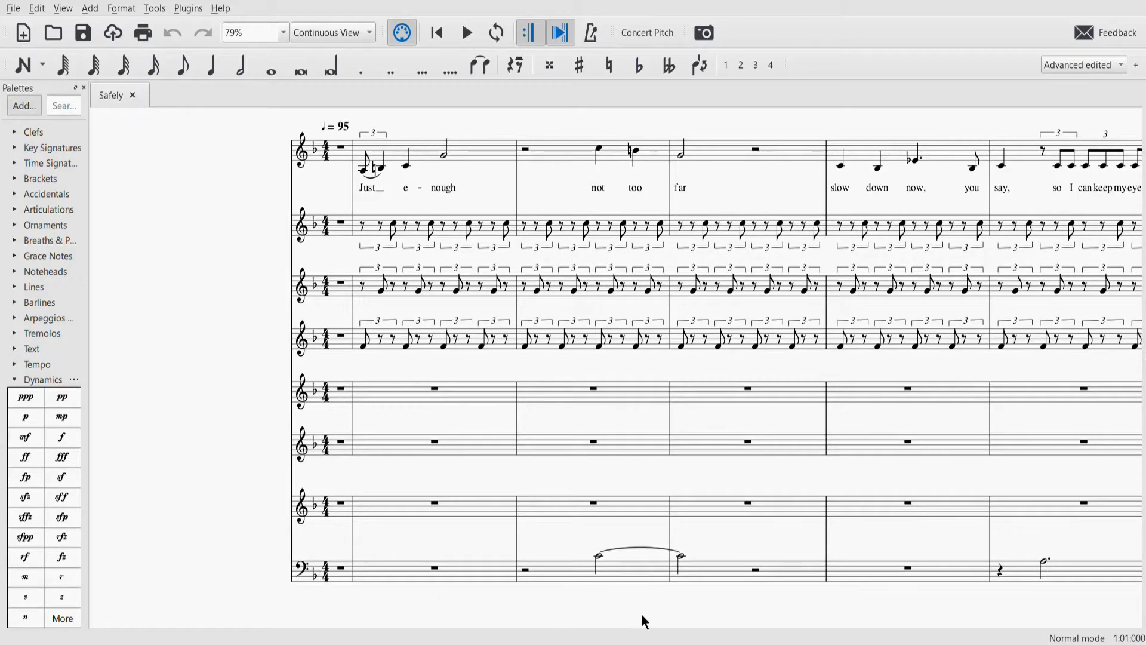
scroll(642, 615, "right", 20)
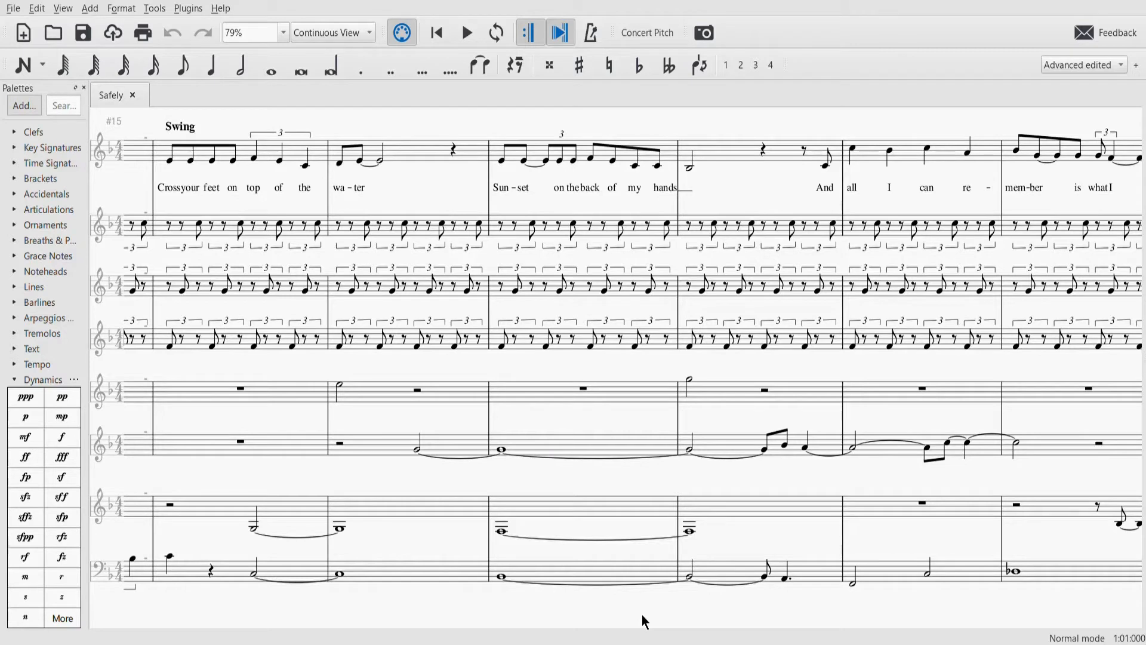
left_click(785, 578)
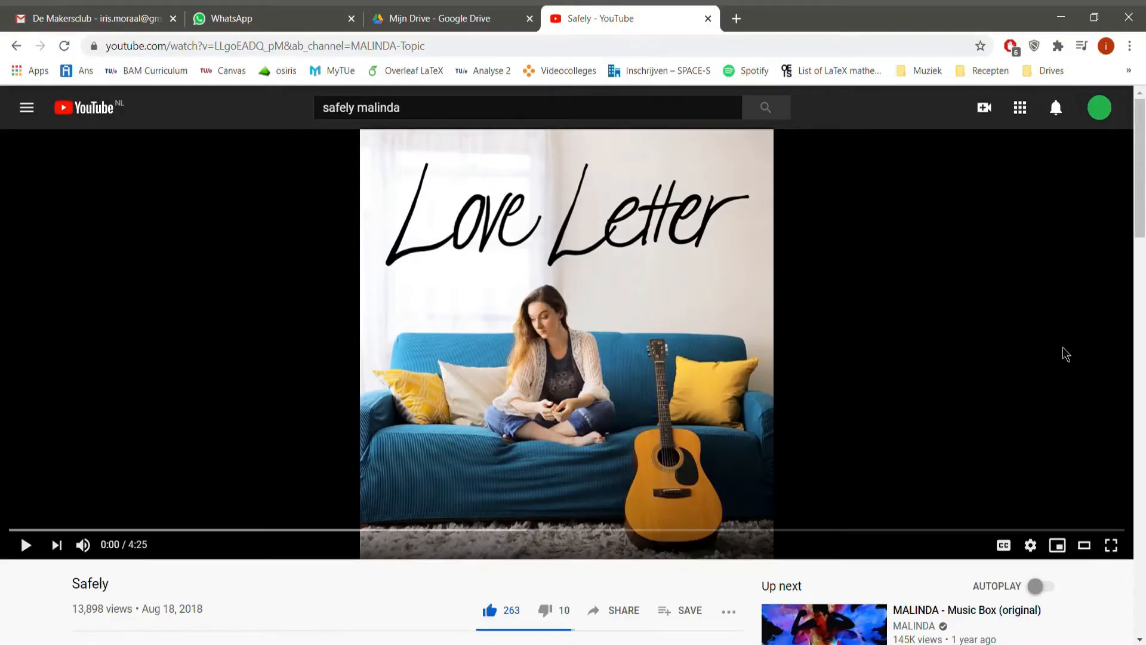
- In the browser, play the opening of the Safely video on YouTube, rewind it and replay the passage
left_click(725, 314)
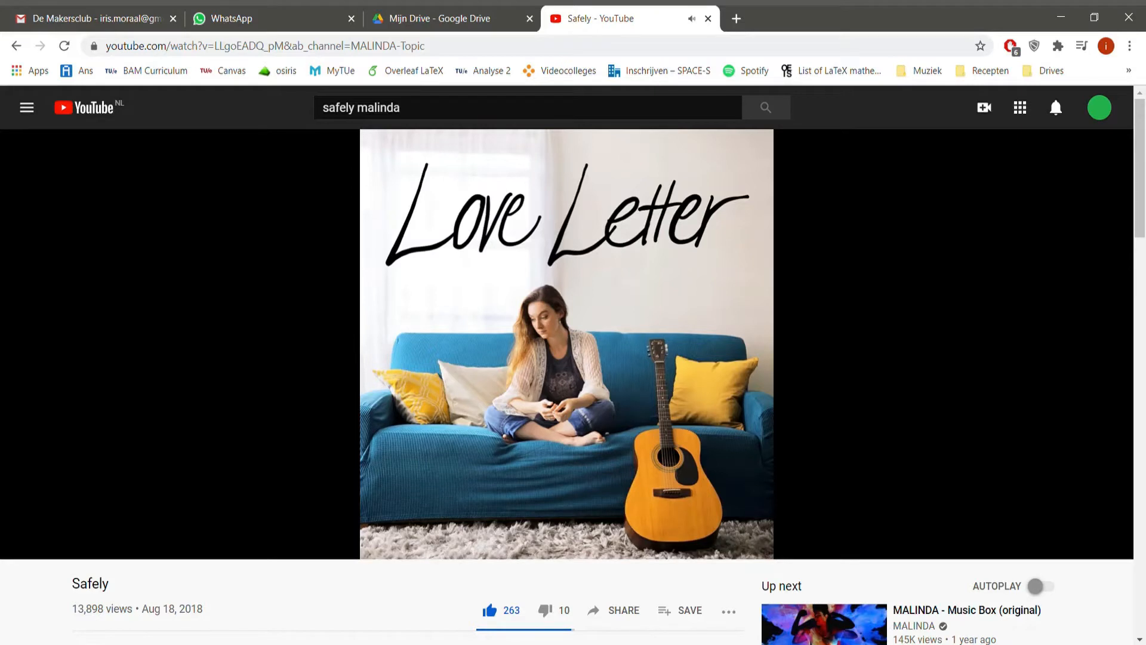
left_click(724, 315)
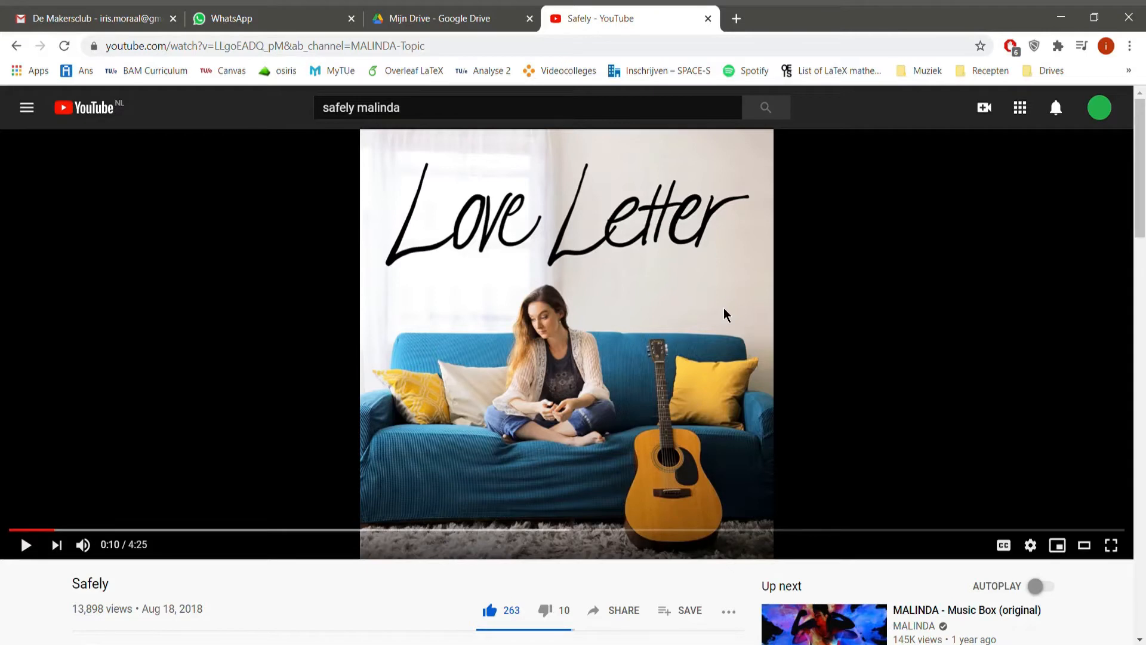
key("Left")
key("space")
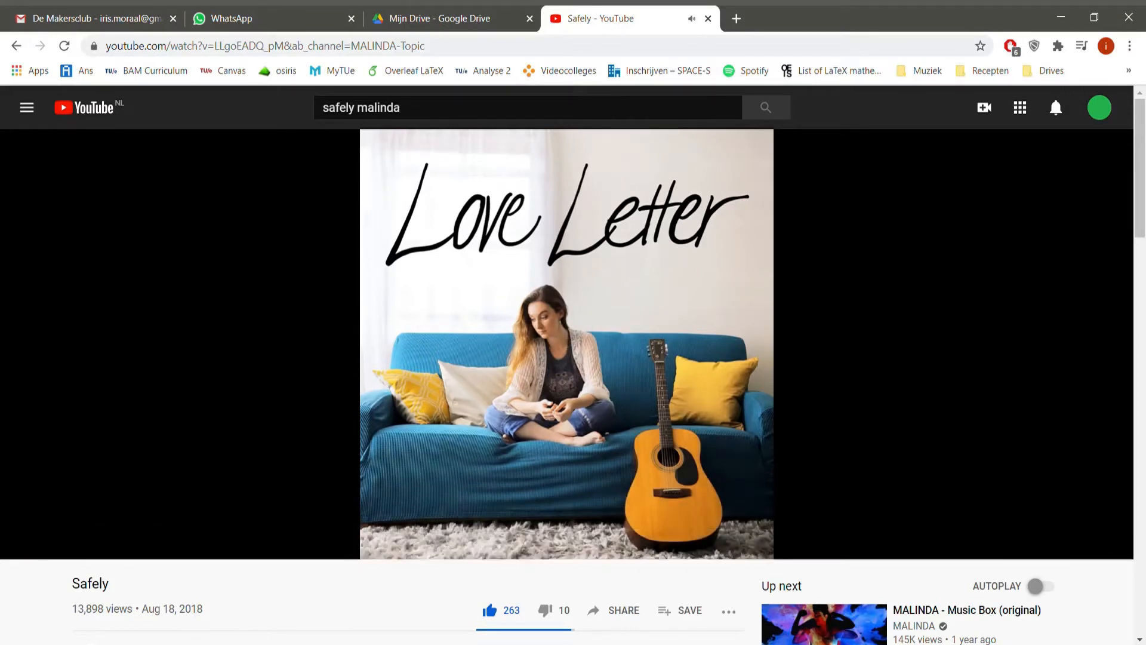
key("space")
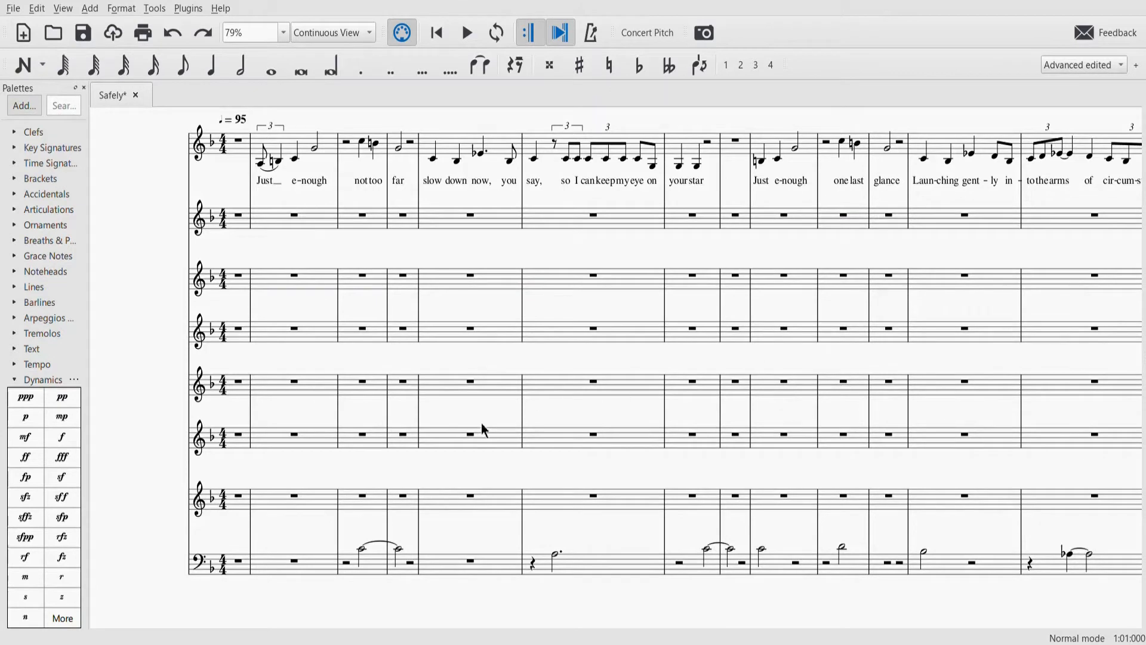
- In MuseScore, review the bass line and play back the score from the triplet rest in measure 15 of the bass staff
left_click(362, 553)
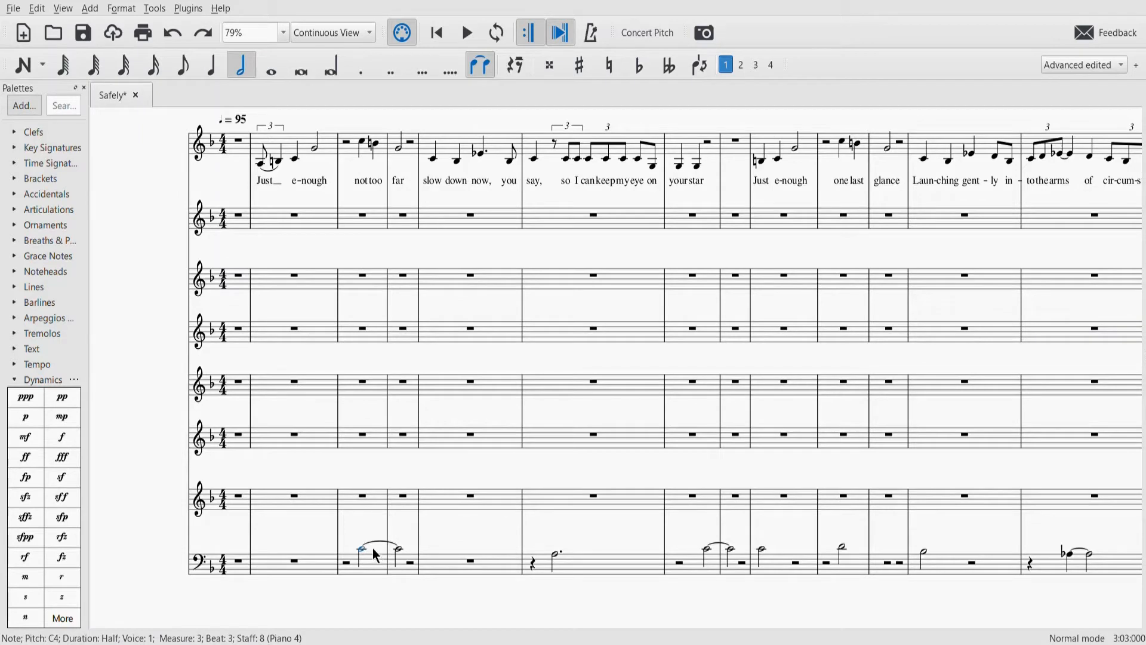
scroll(374, 552, "right", 2)
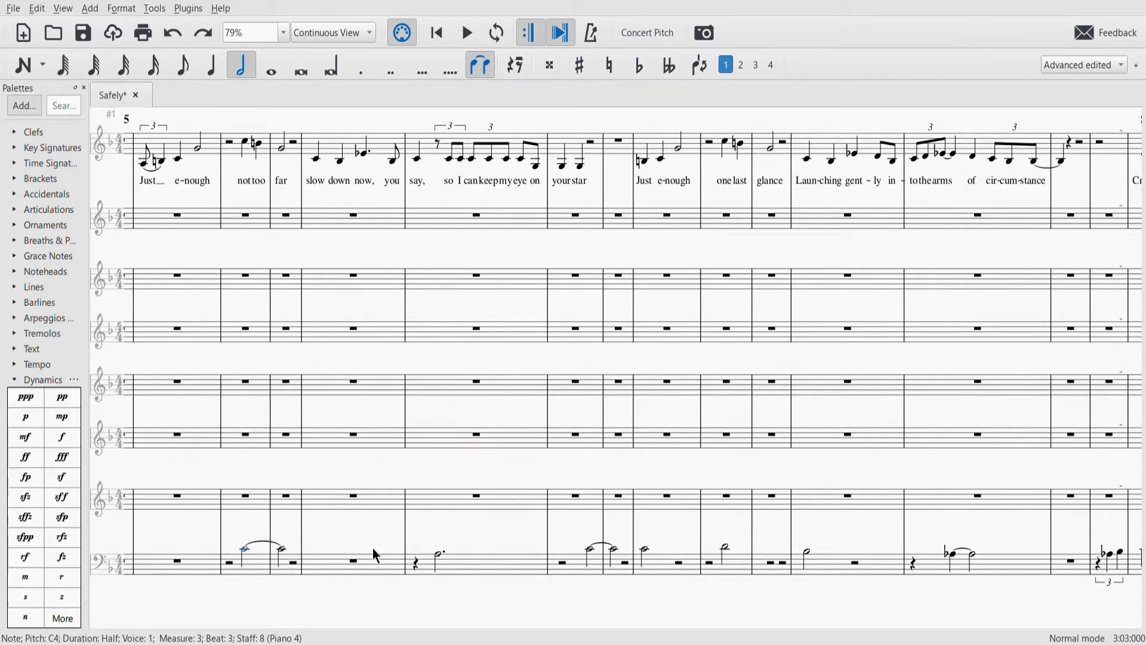
scroll(657, 557, "left", 1)
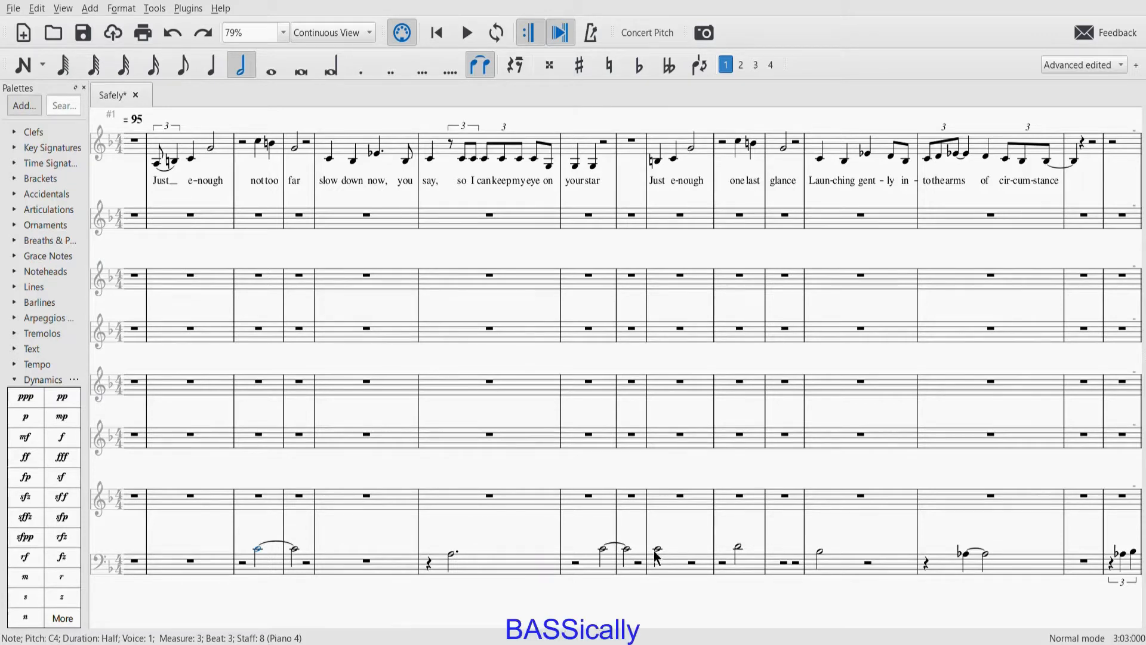
scroll(654, 551, "right", 9)
scroll(654, 551, "right", 5)
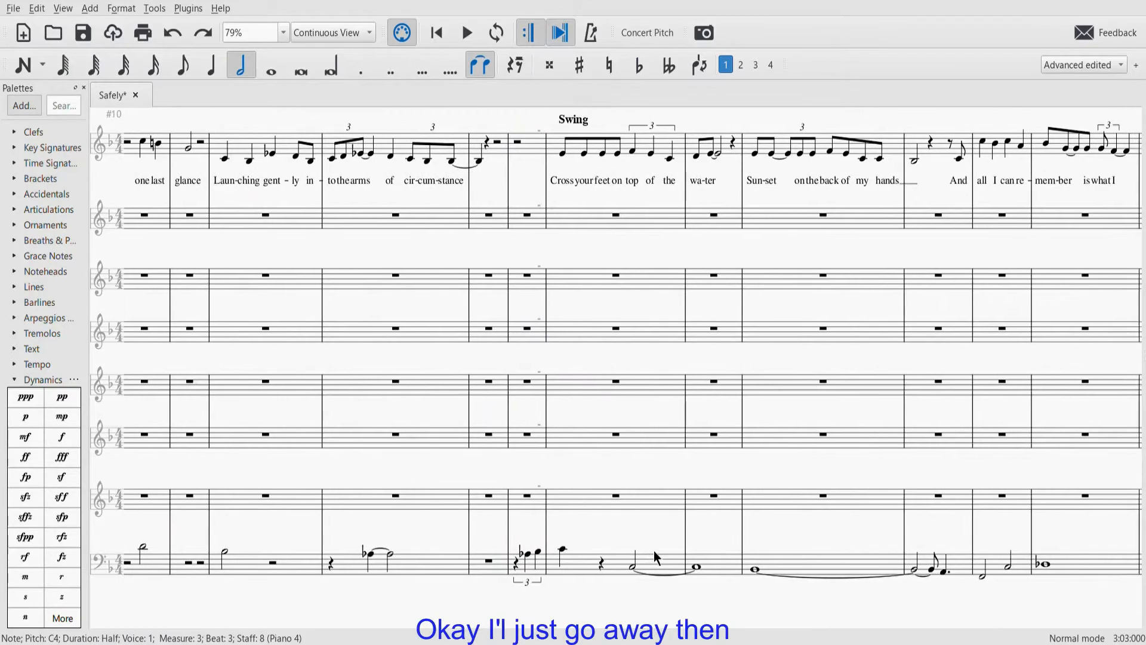
scroll(654, 551, "right", 2)
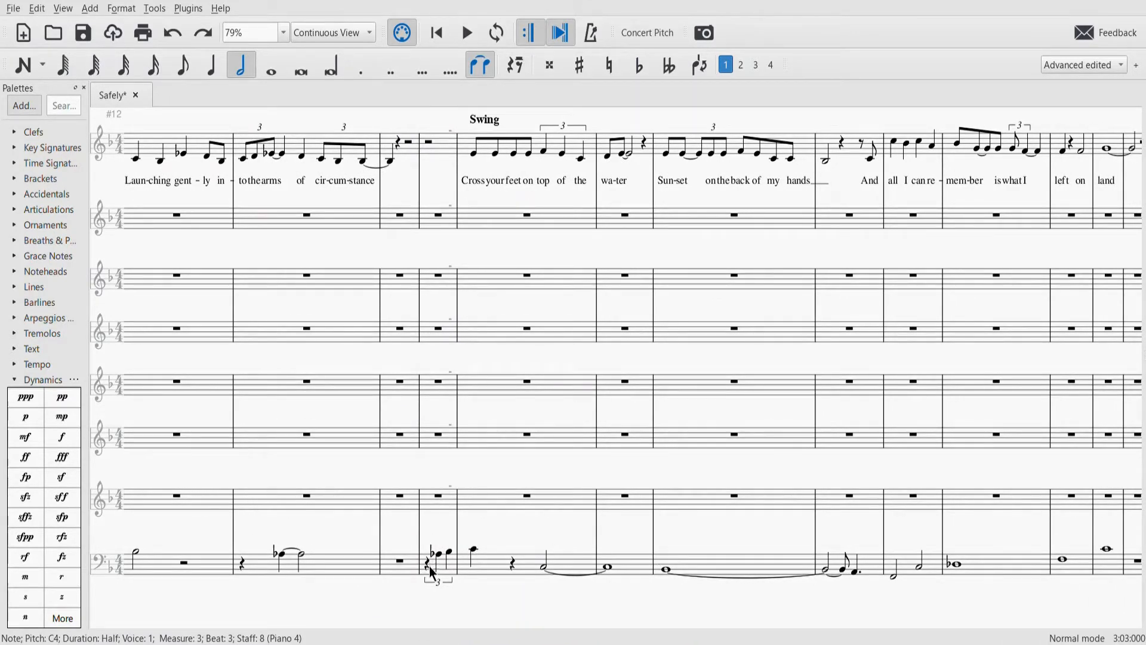
left_click(428, 567)
key("space")
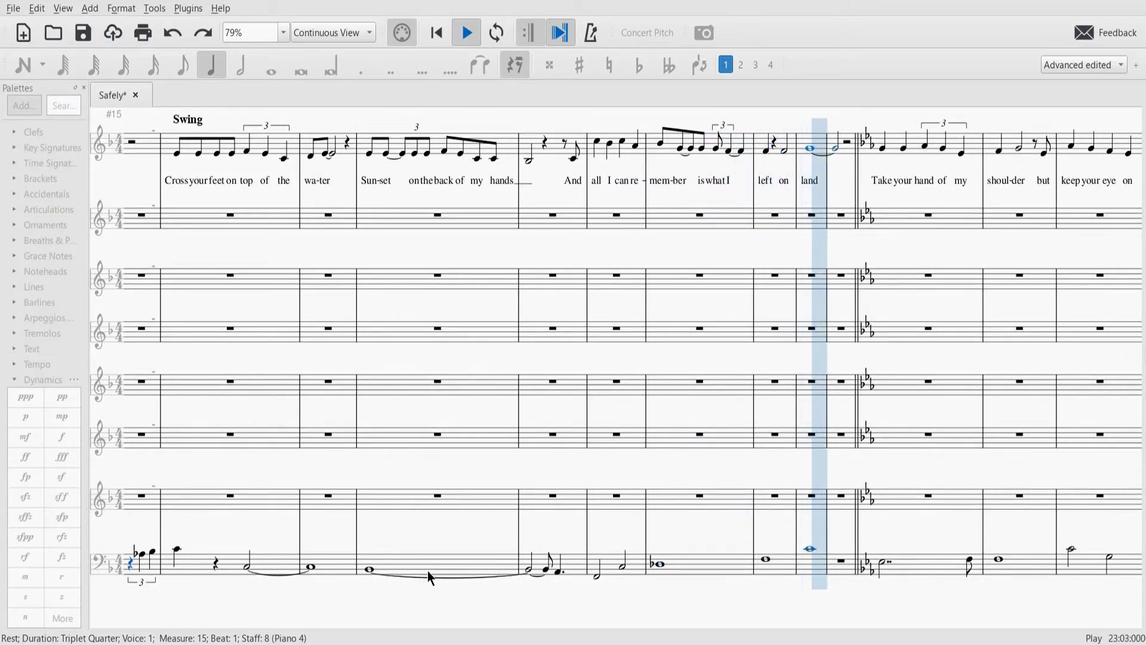
key("space")
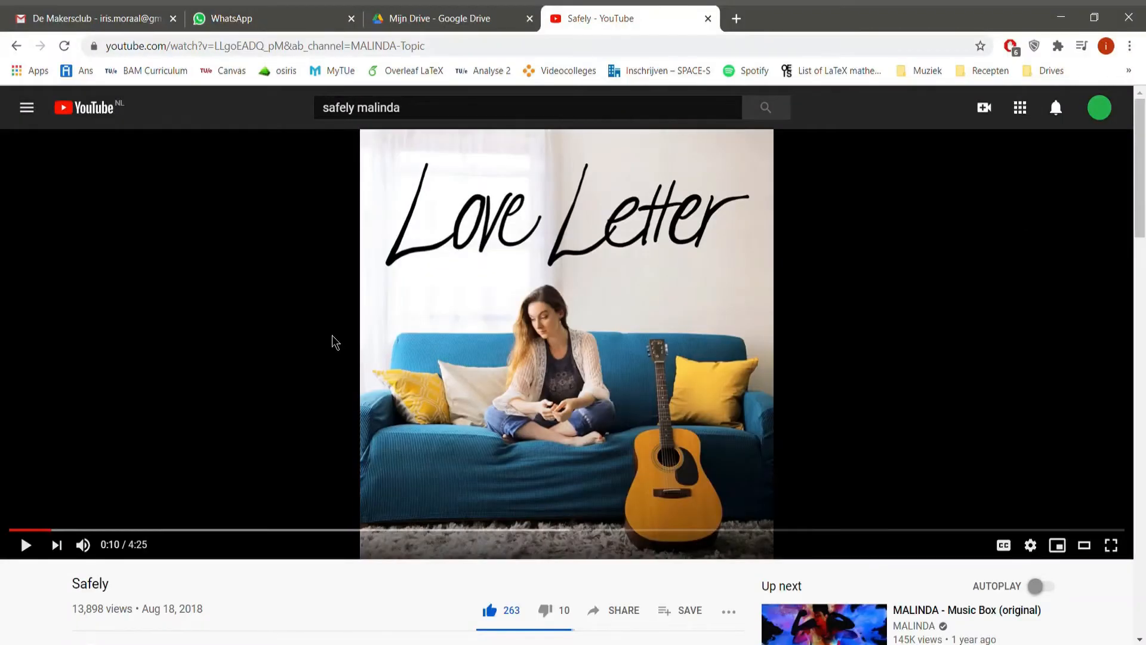
- Return to the Safely video on YouTube, rewind it to the start and play the intro again
key("Left")
key("Left")
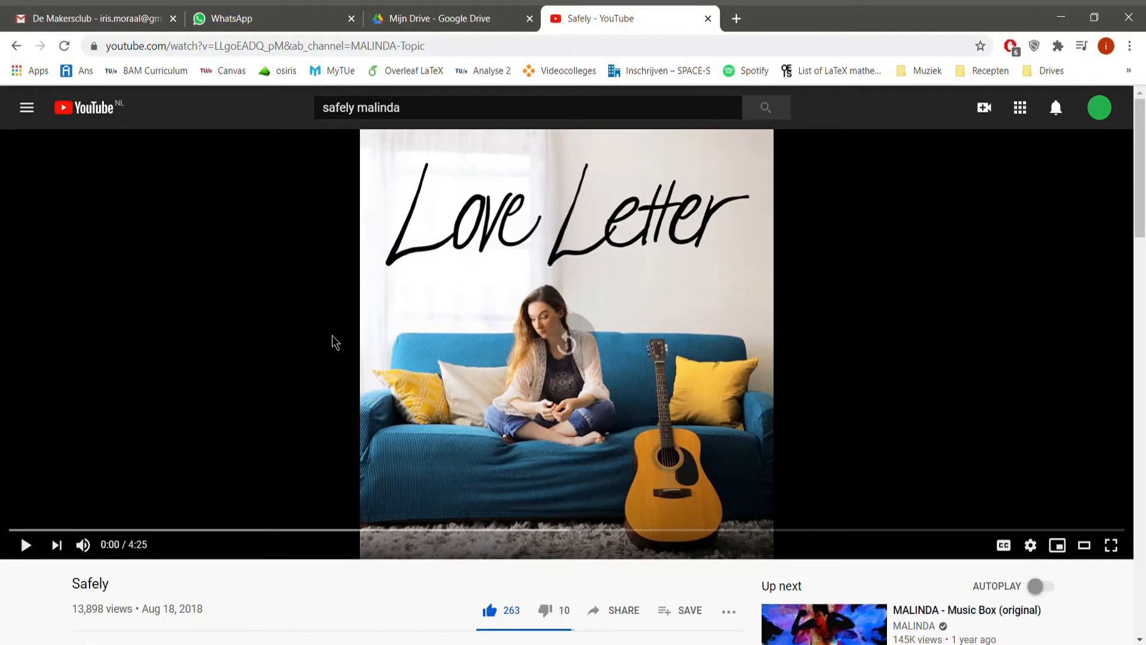
key("space")
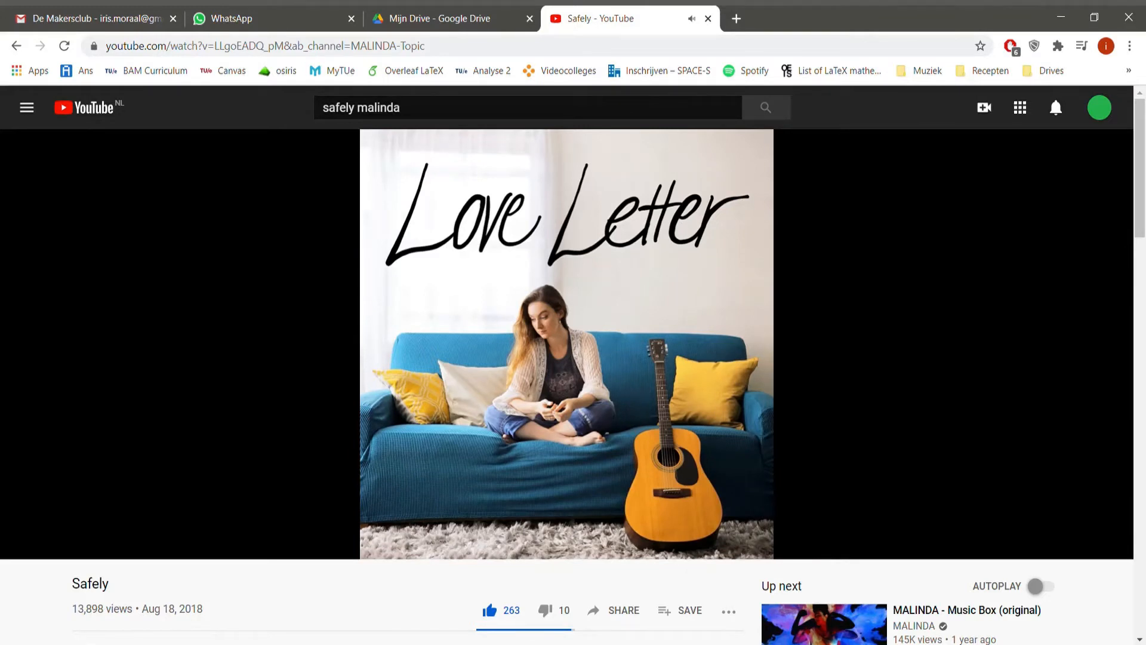
left_click(333, 340)
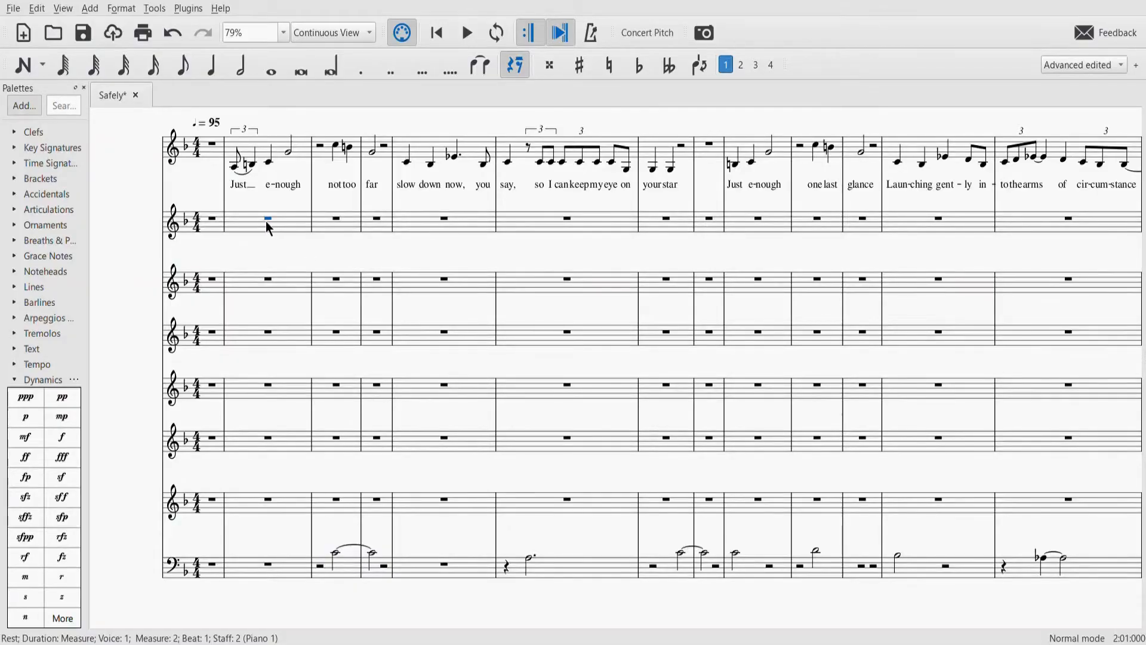
- In MuseScore, enter an eighth-note triplet F4, G4, C5 on beat 1 of measure 2 in the second staff
key("n")
key("4")
key("ctrl+3")
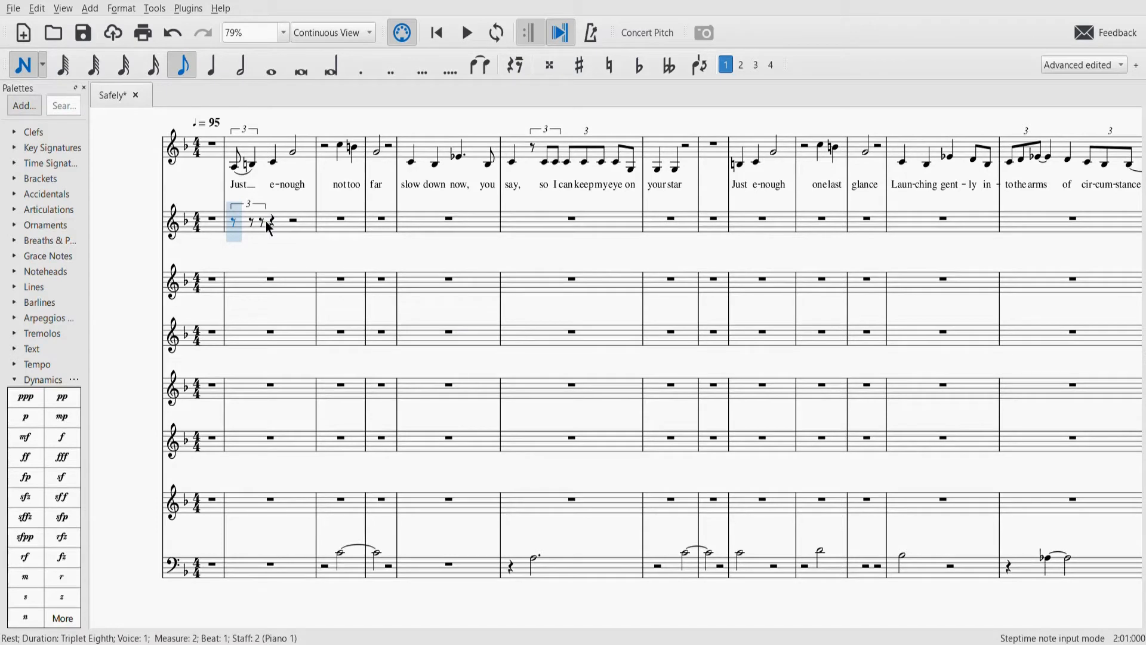
key("f")
key("g")
left_click(266, 221)
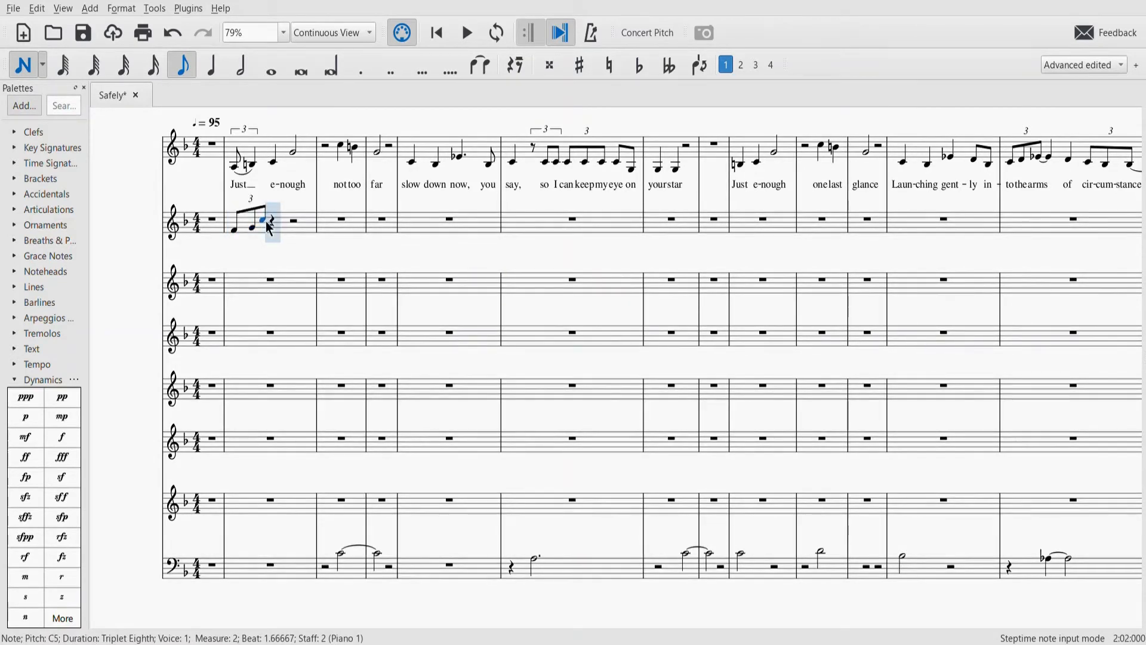
key("Escape")
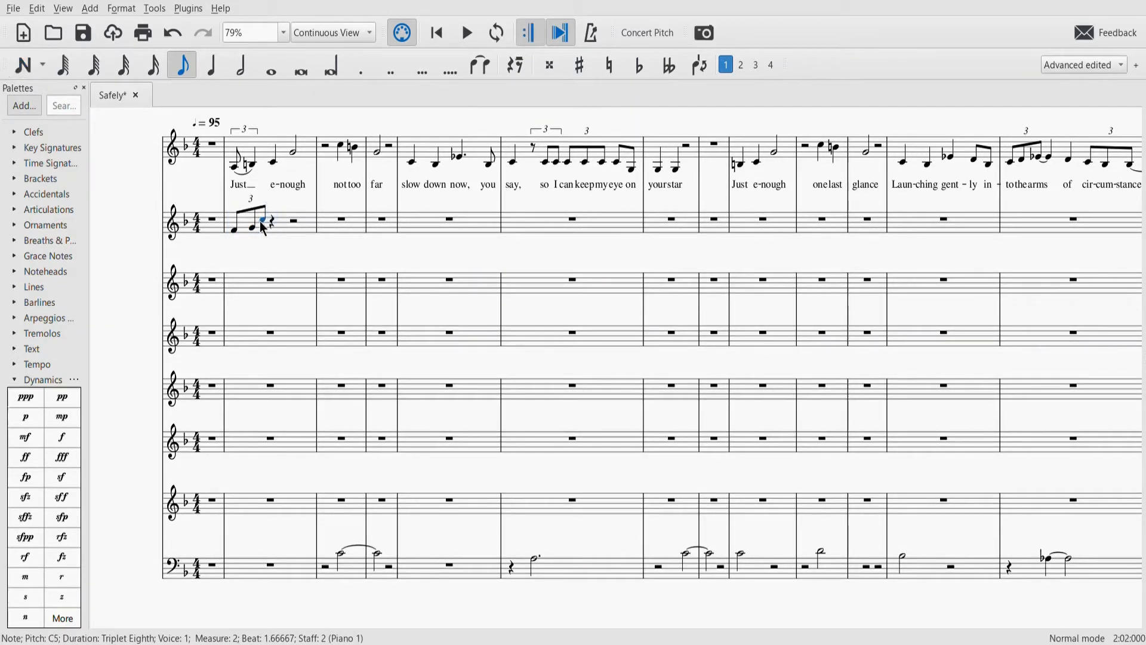
- Copy the measure 2 triplet in the second staff onto beats 2, 3 and 4 of the same measure
left_click(236, 238, "shift")
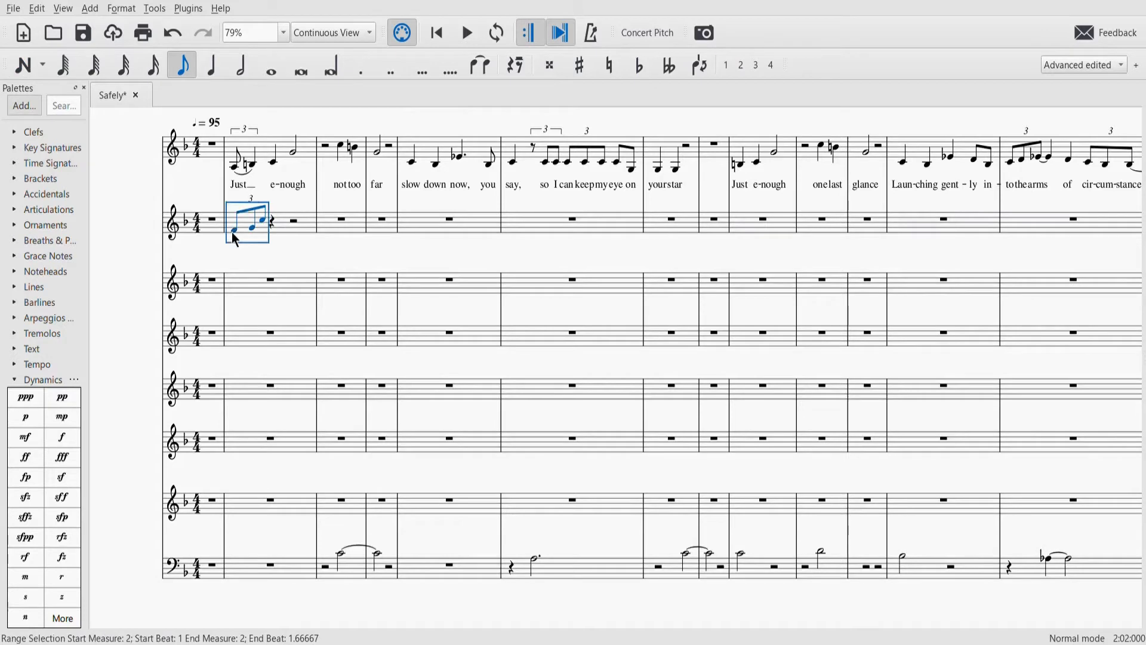
left_click(274, 228)
key("ctrl+v")
key("Right")
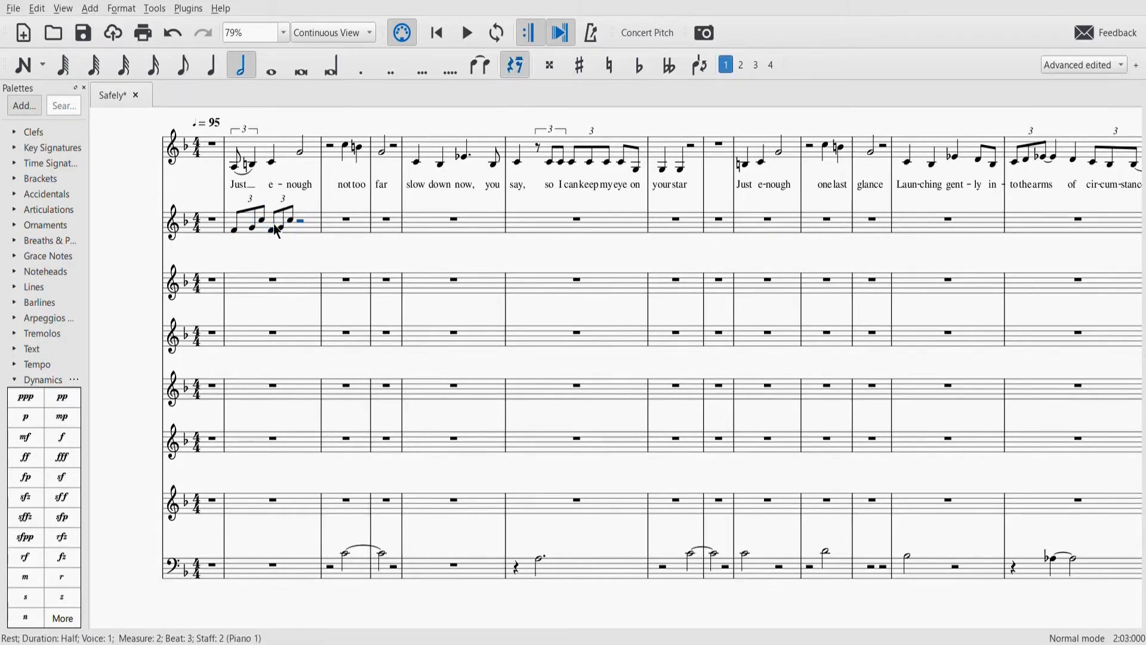
key("ctrl+v")
key("Right")
key("ctrl+v")
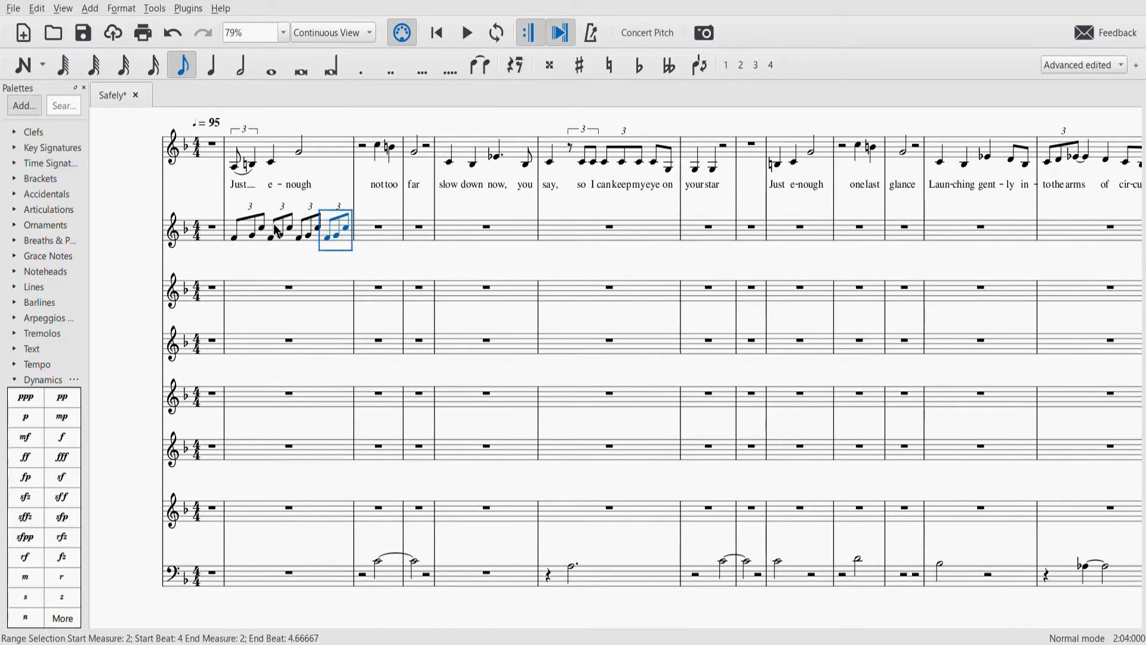
- Play back the triplet pattern from the start of measure 2, and undo the edits made to the score
left_click(234, 238)
key("space")
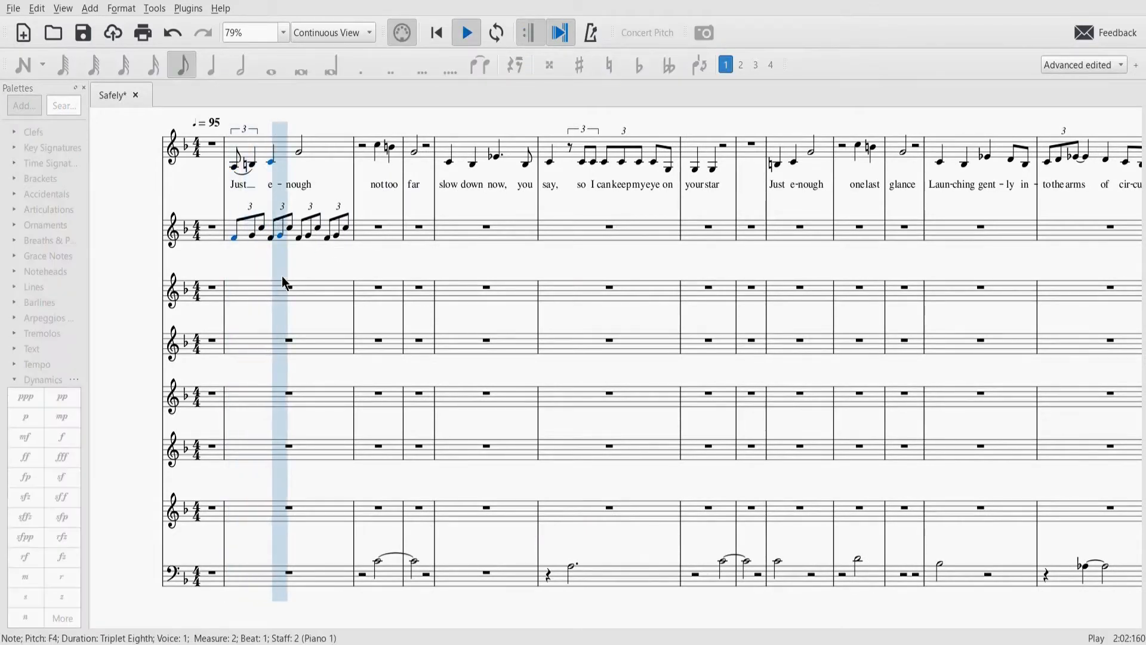
key("space")
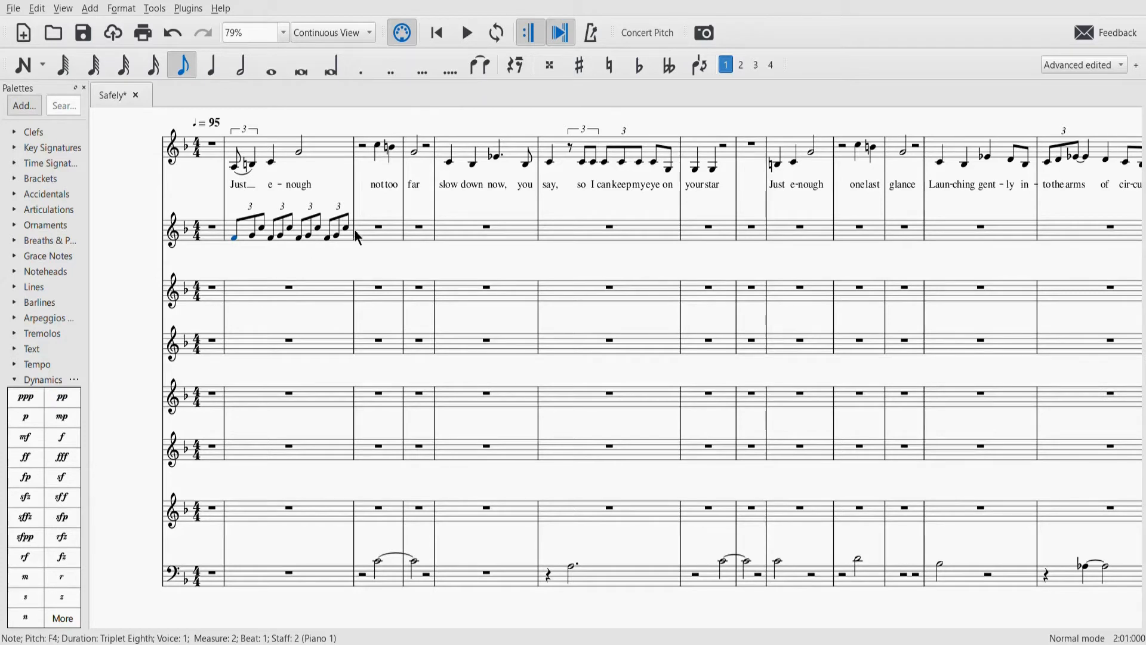
key("ctrl+z")
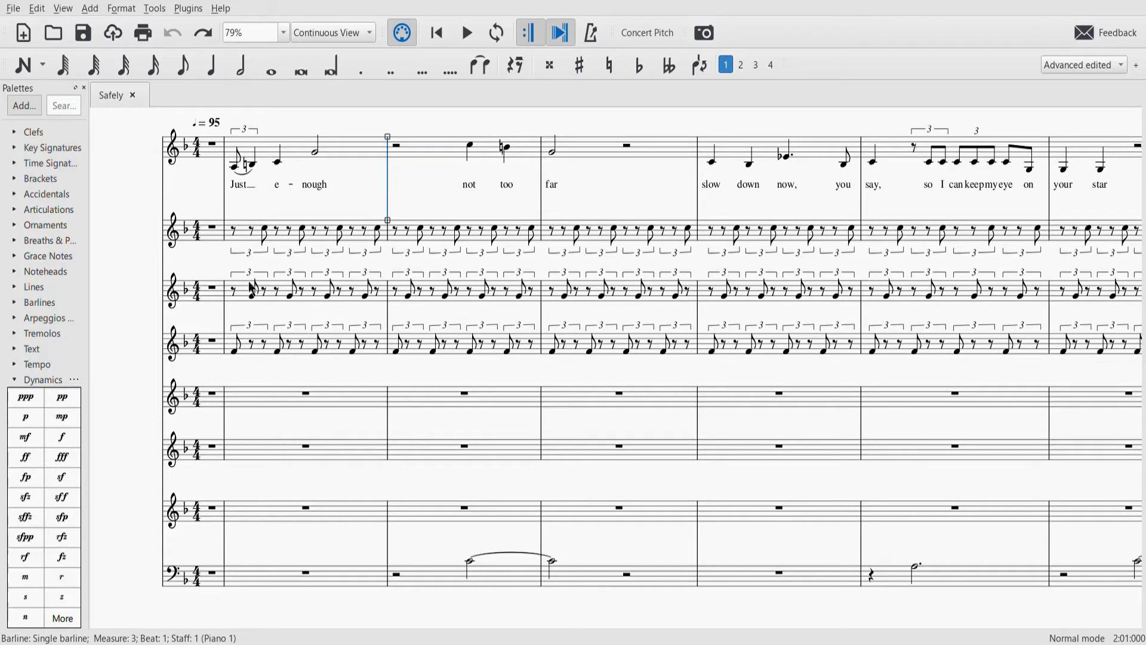
- Play back the score from the triplet F4 at the start of measure 2 in the fourth staff
left_click(234, 352)
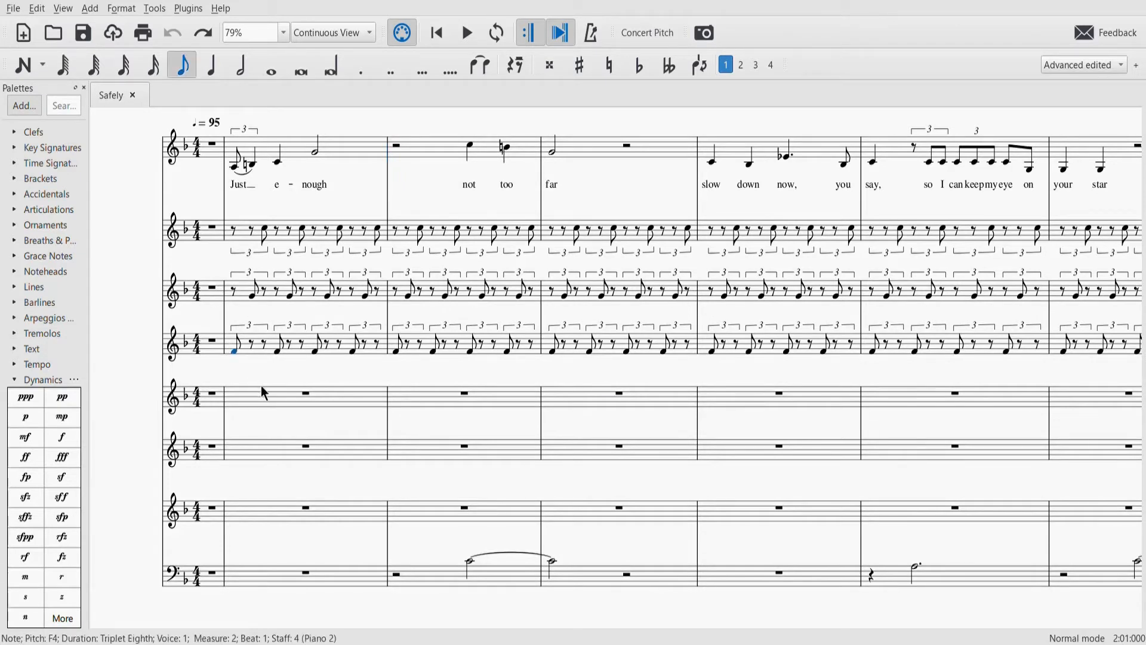
key("space")
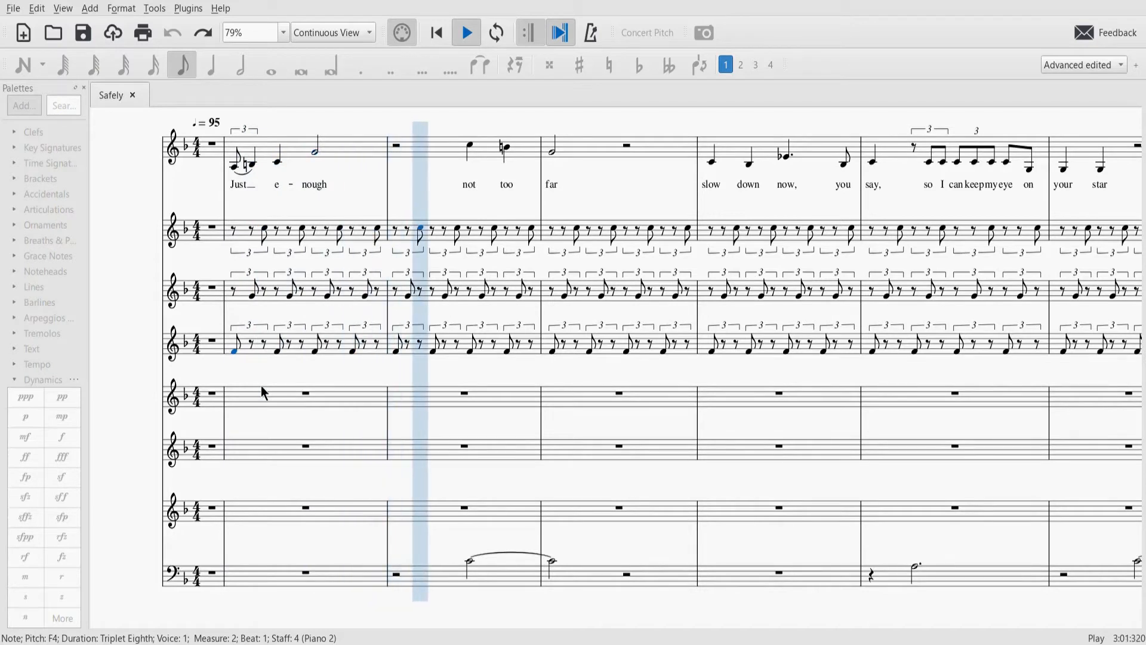
key("space")
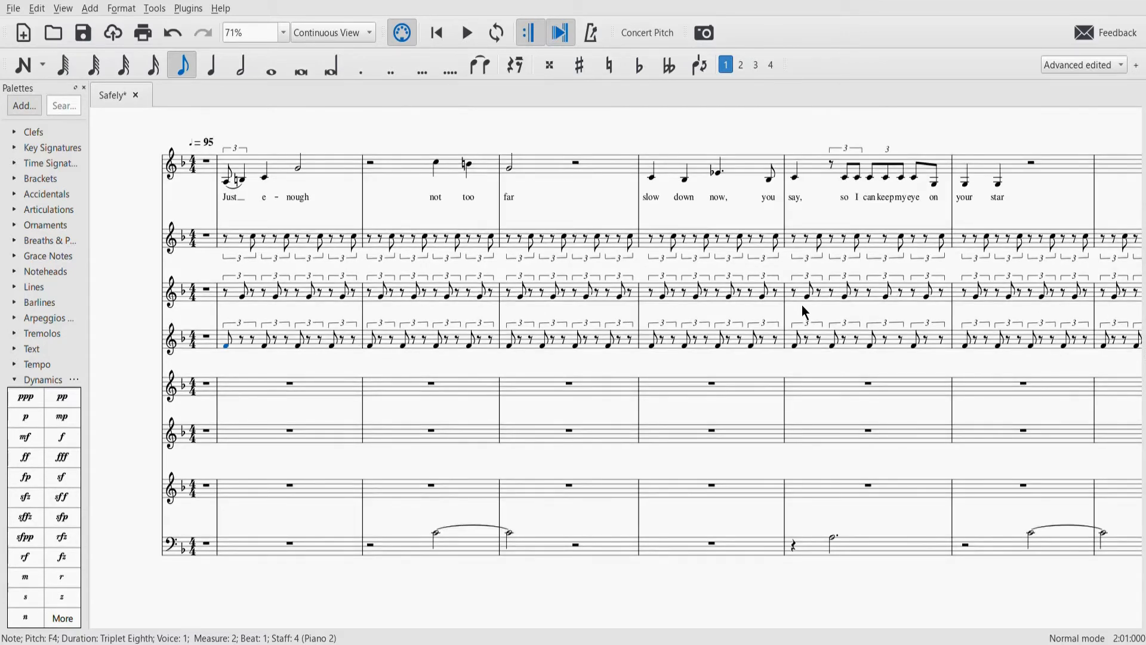
- Examine the split triplet accompaniment, bass line and added parts across the score from the opening through the measures in the thirties
scroll(620, 247, "right", 15)
scroll(621, 247, "right", 2)
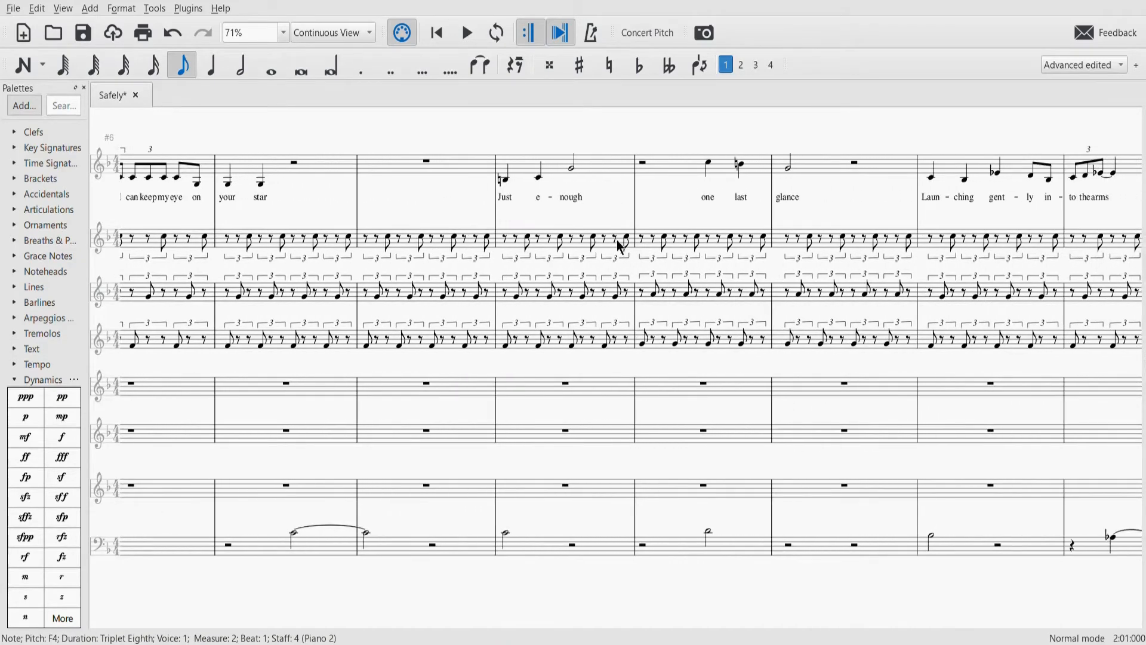
scroll(621, 247, "right", 15)
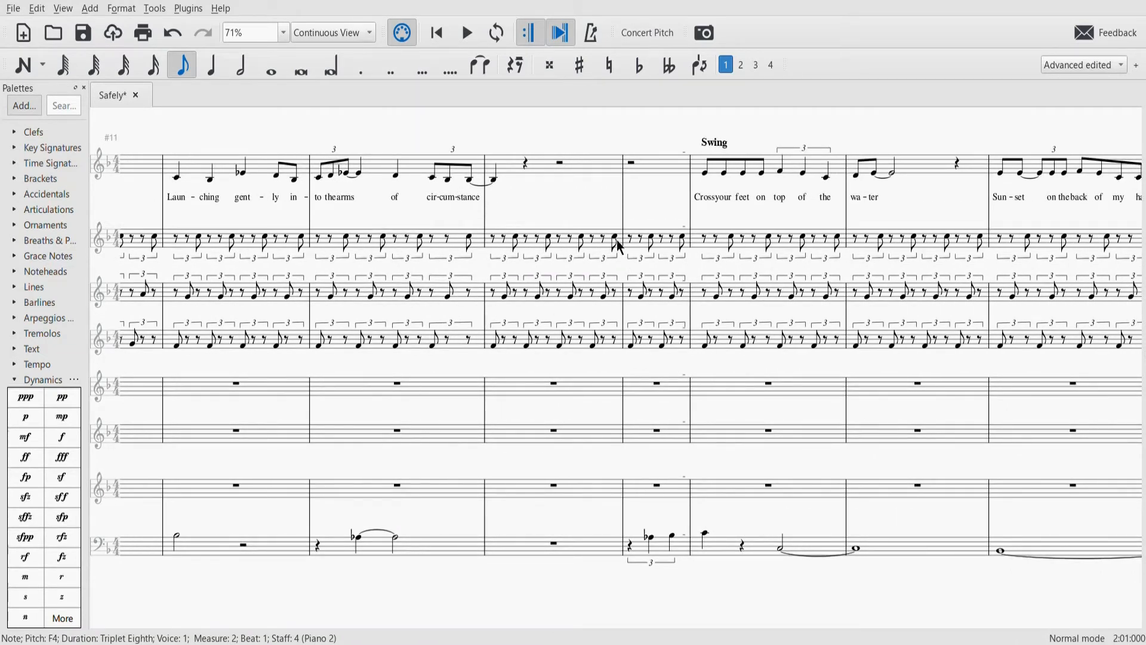
scroll(617, 247, "right", 8)
scroll(618, 247, "left", 20)
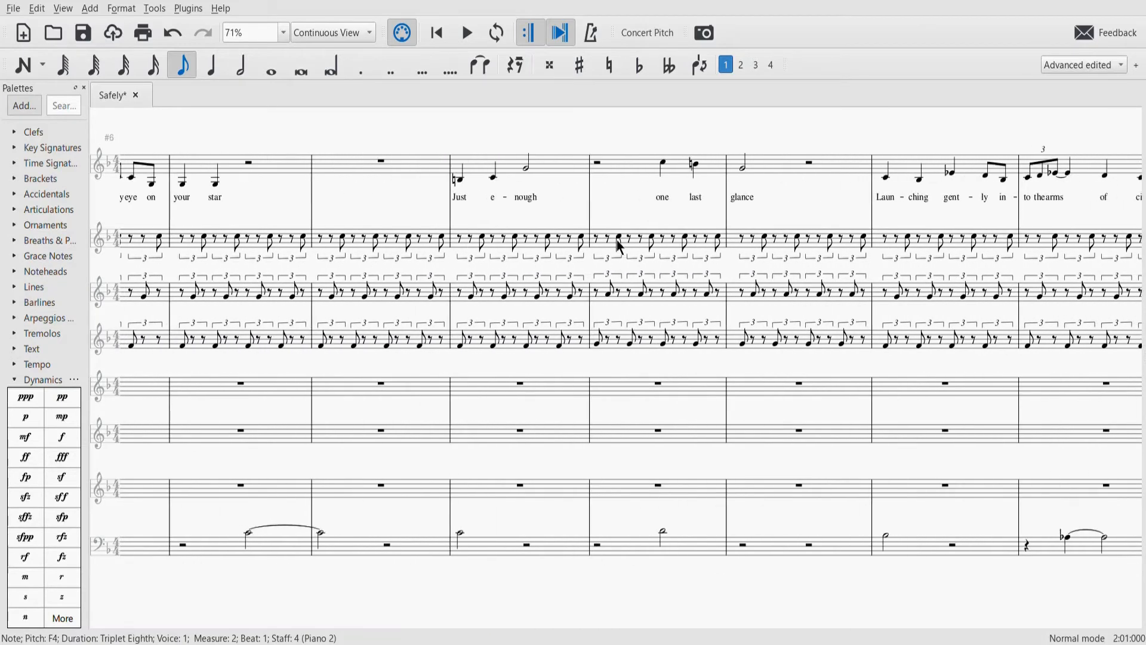
scroll(619, 246, "left", 20)
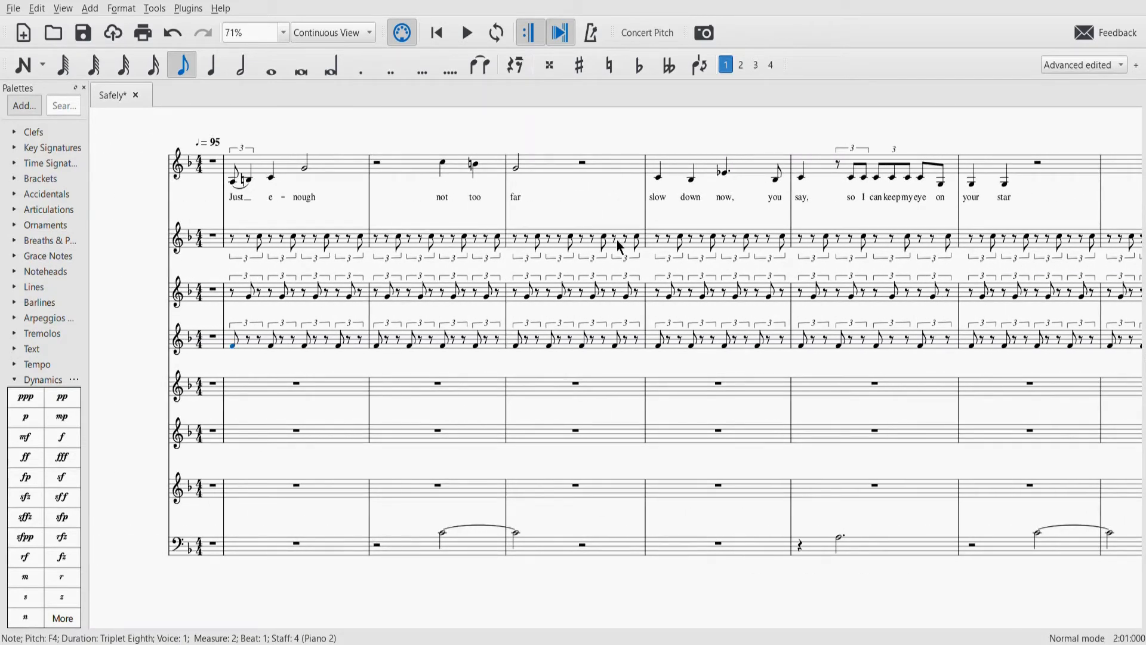
scroll(620, 247, "right", 2)
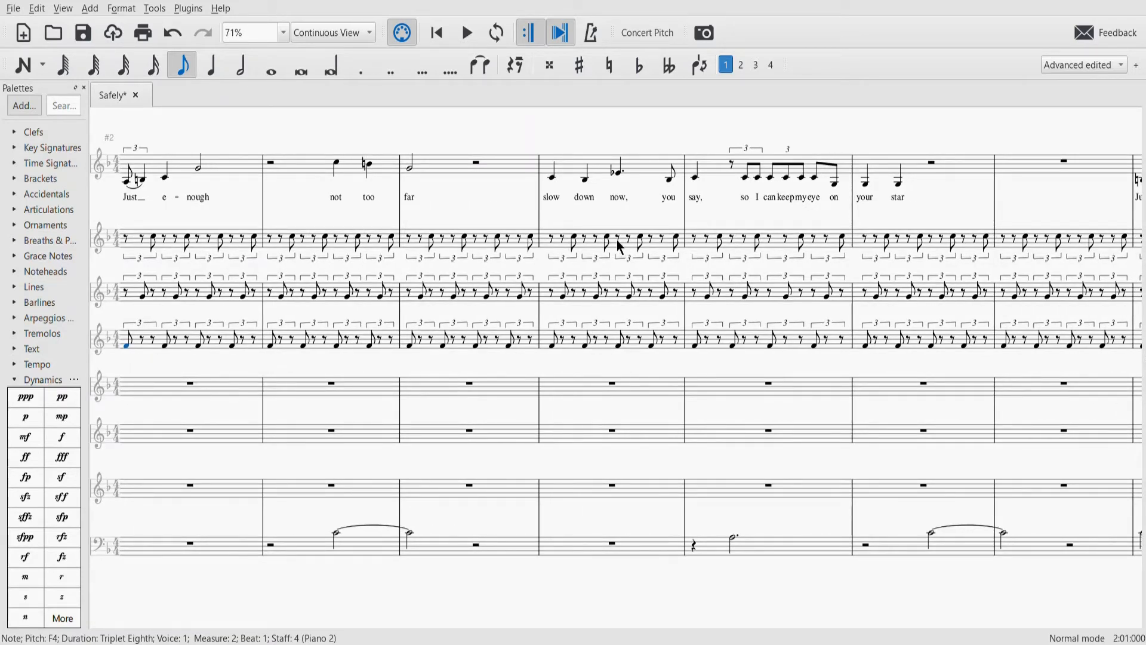
scroll(850, 371, "right", 6)
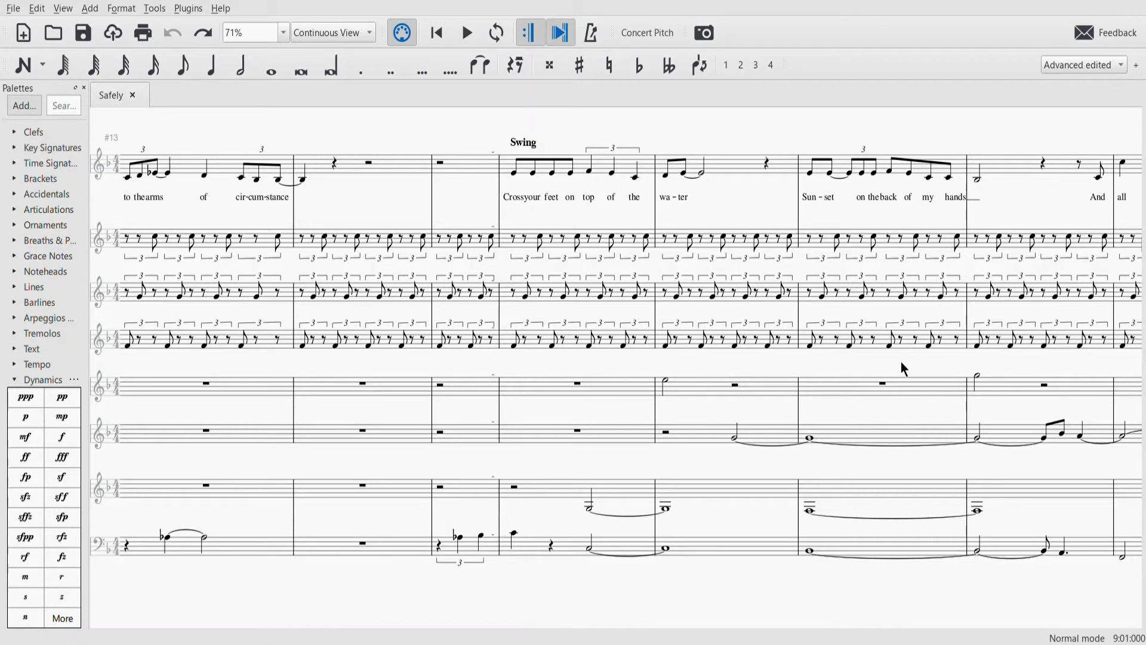
scroll(900, 362, "right", 15)
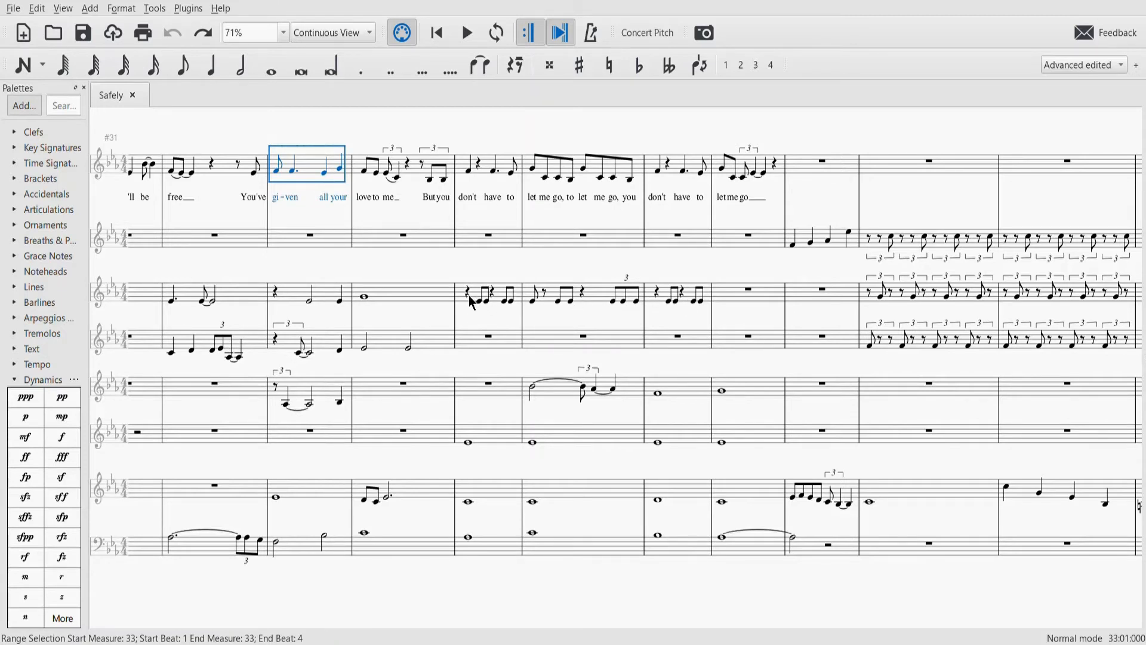
- Redo the removal of the third staff's notes in measures 35 to 37, play back from measure 35, and undo the removal
key("ctrl+y")
key("space")
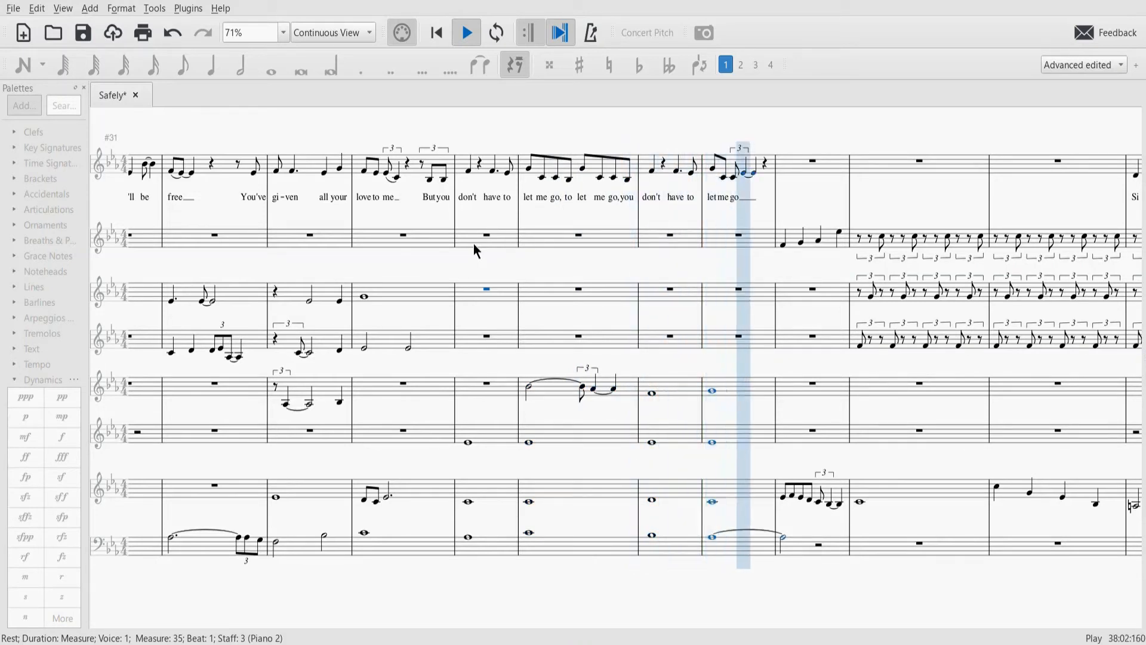
key("space")
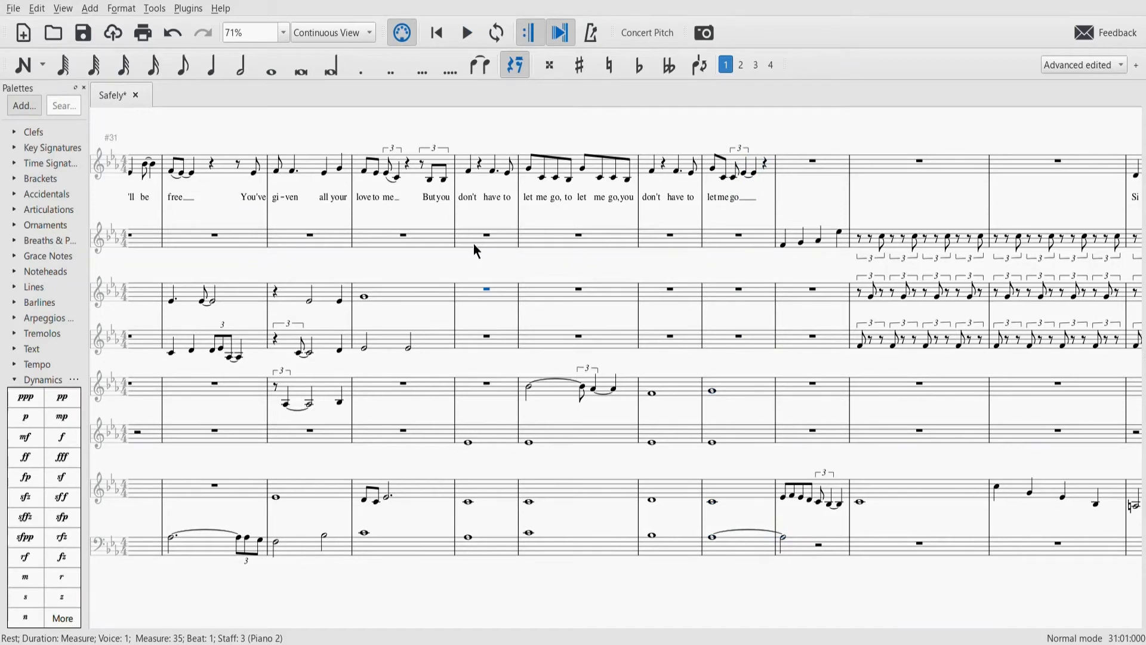
key("ctrl+z")
- Play back the score from the quarter rest at the start of measure 35 in the third staff
left_click(466, 292)
key("space")
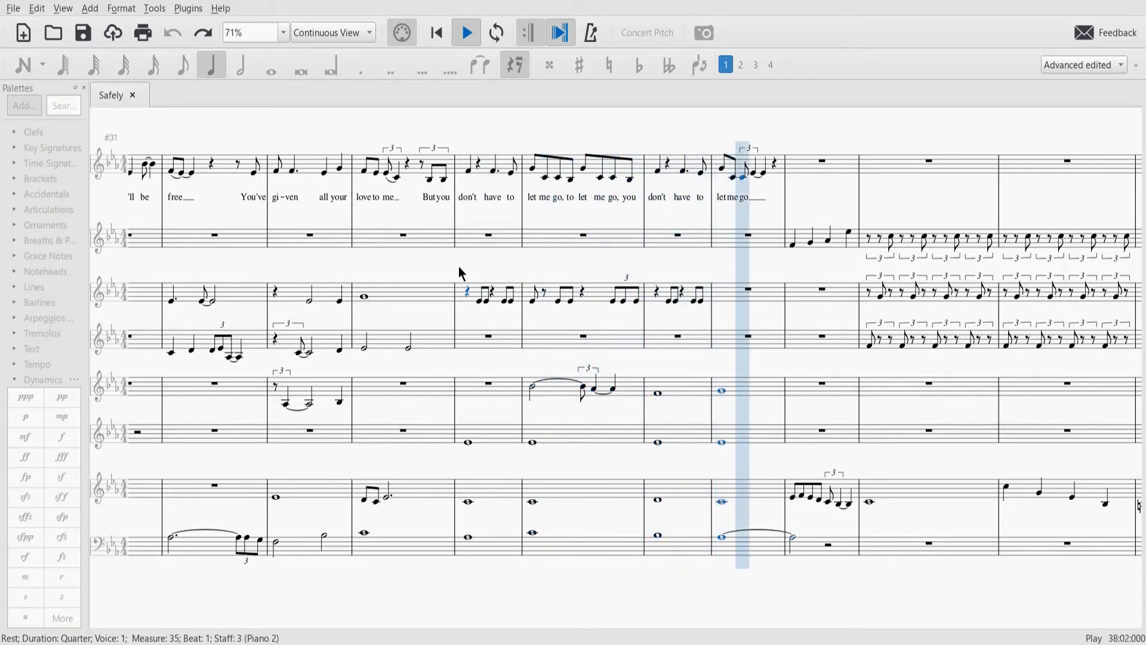
key("space")
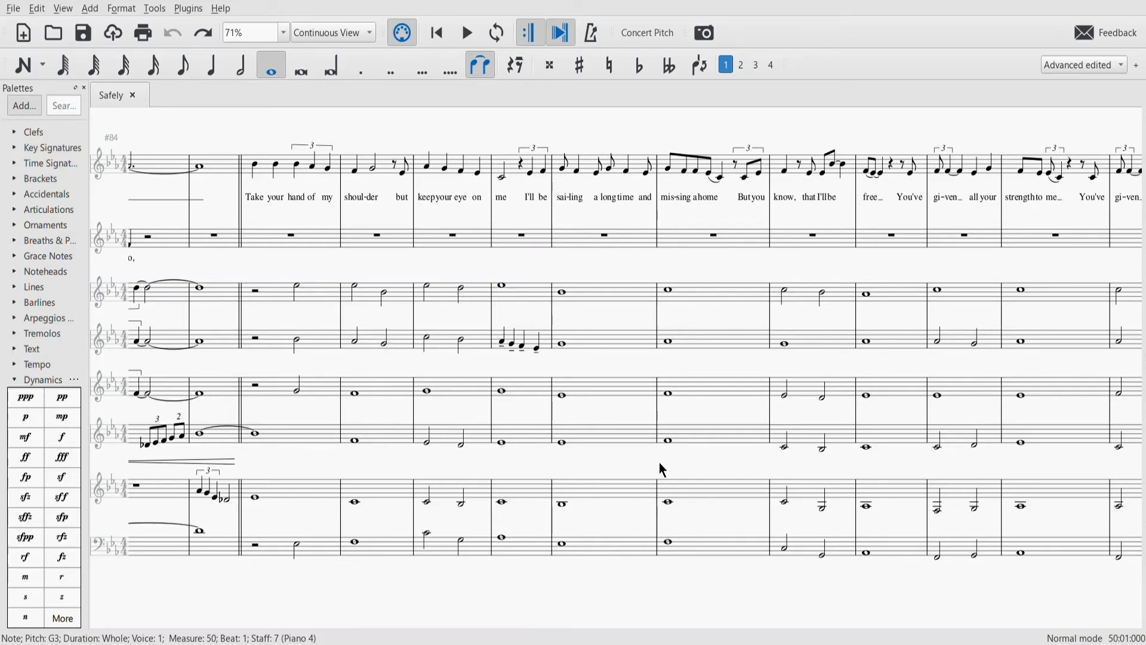
- Play back the score from the half rest at the start of measure 86 in the third staff
scroll(659, 469, "right", 1)
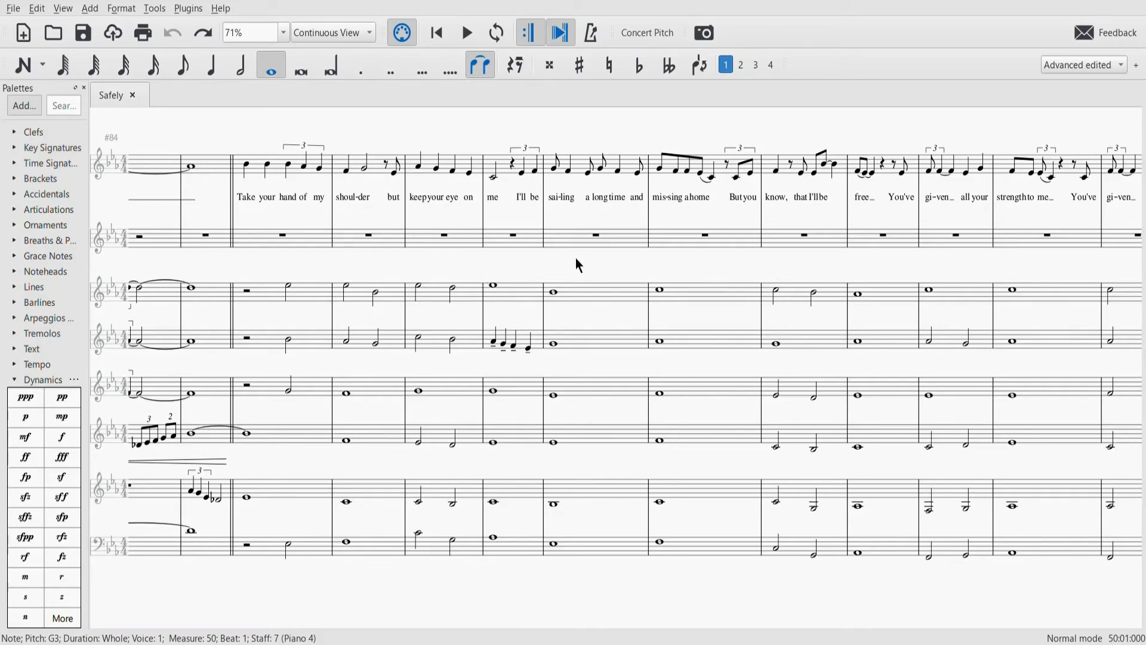
left_click_drag(577, 259, 524, 264)
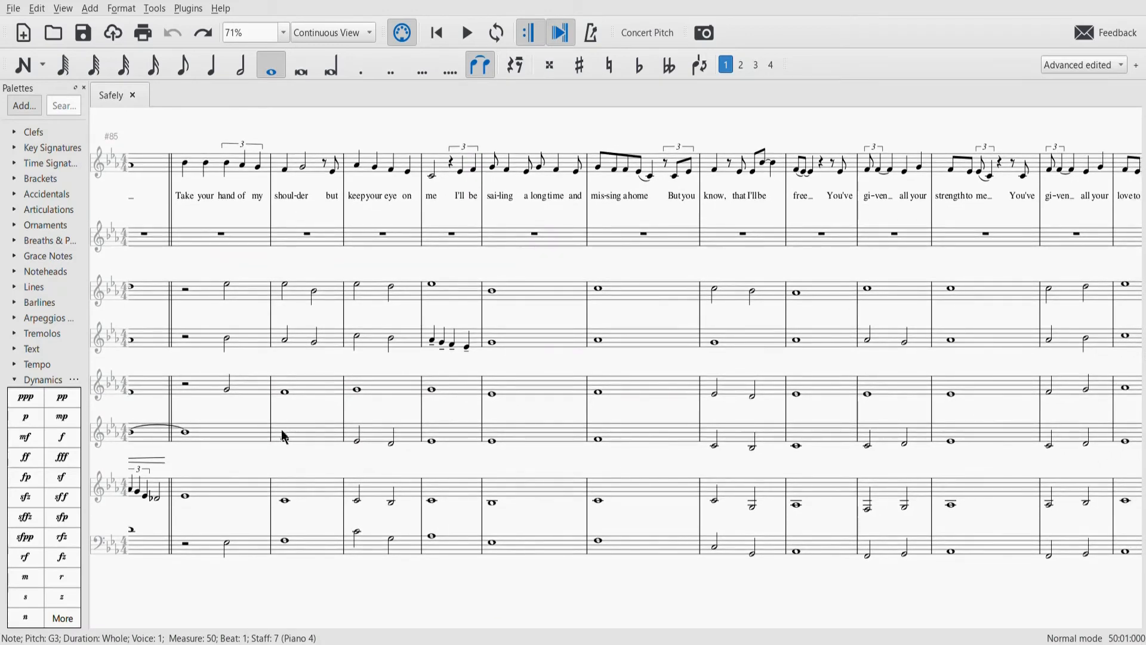
left_click(185, 290)
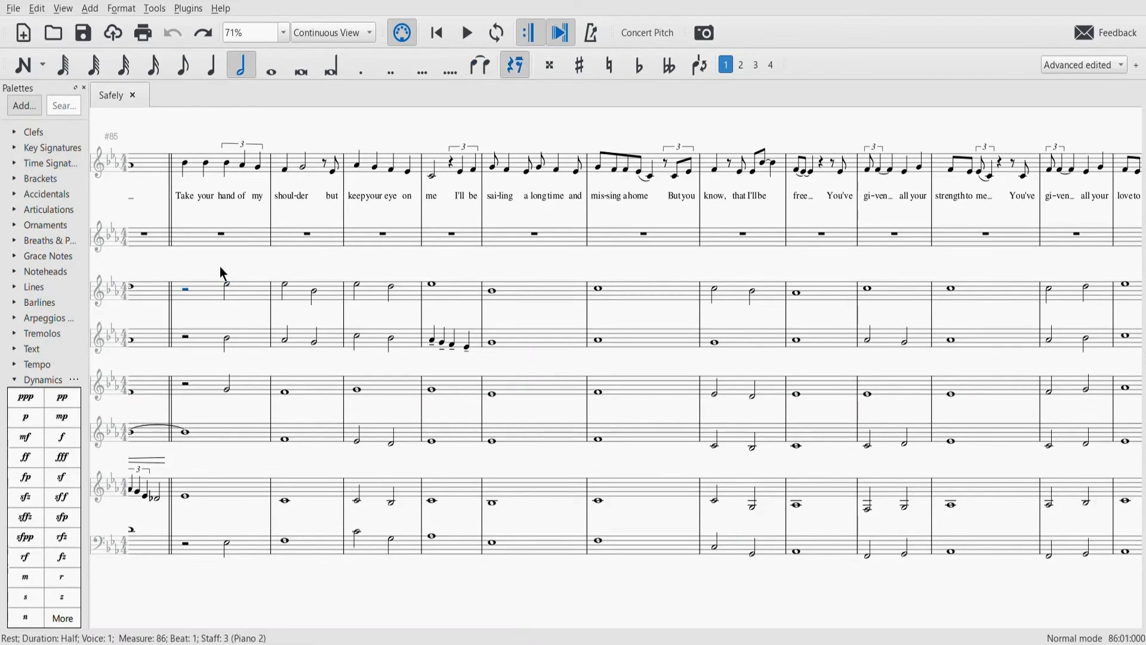
key("space")
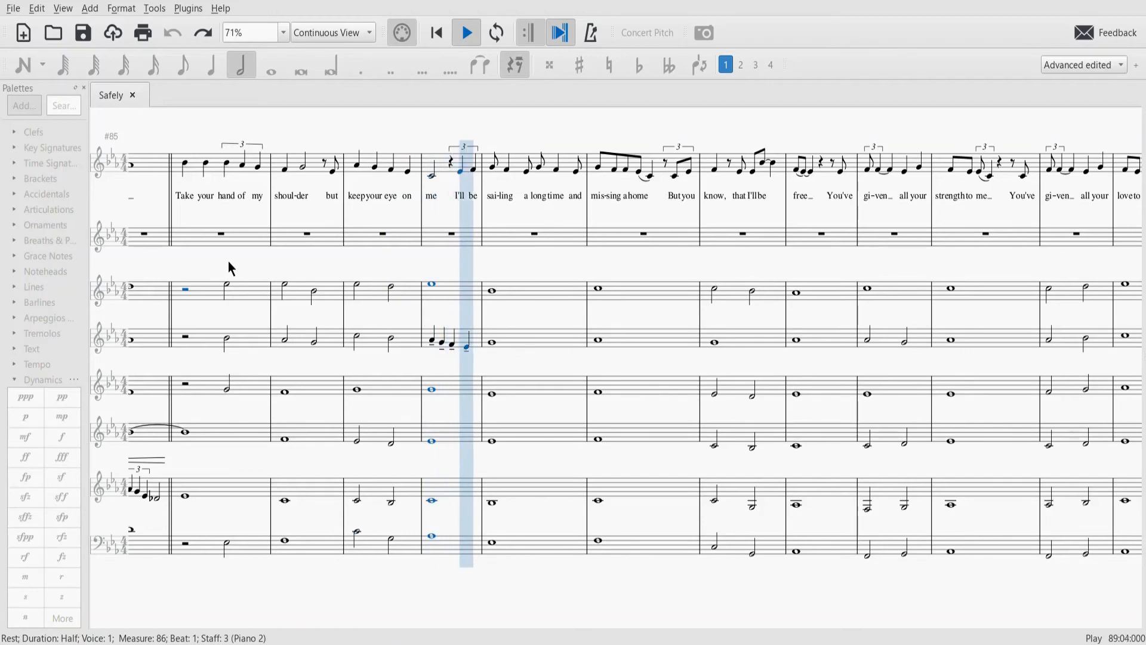
key("space")
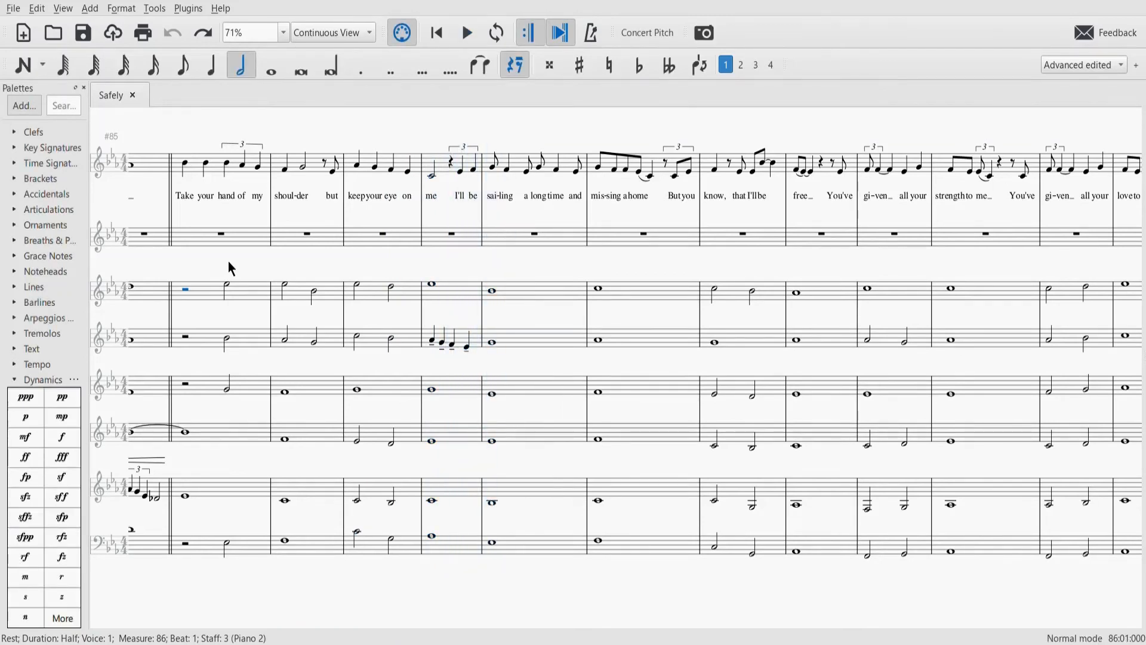